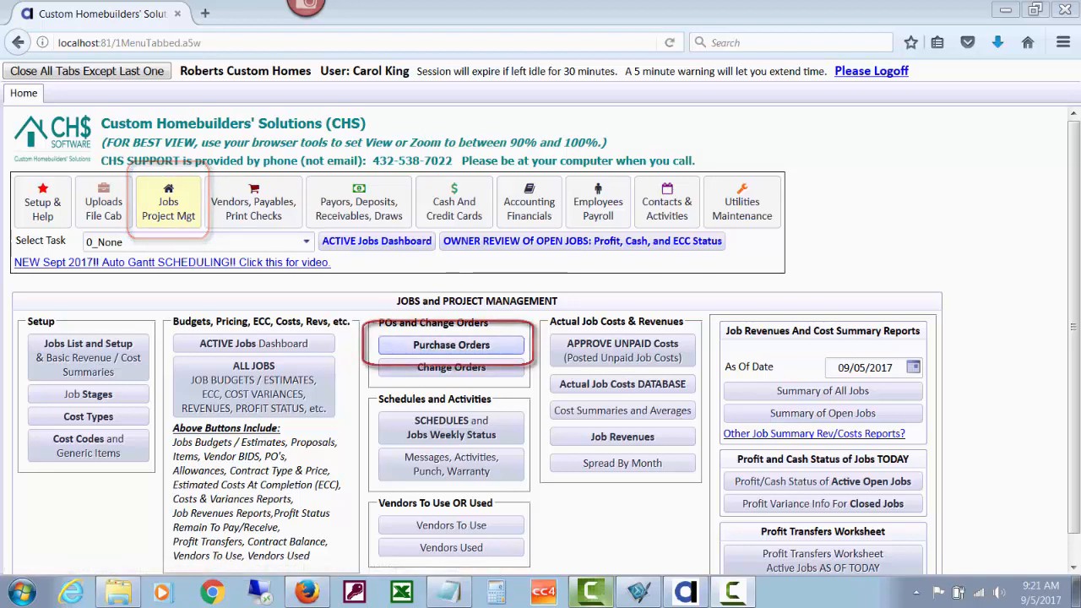
Step: Open the purchase orders area and limit the active-jobs quick search to job VISTAV3811
{"action": "left_click", "coordinate": [451, 345]}
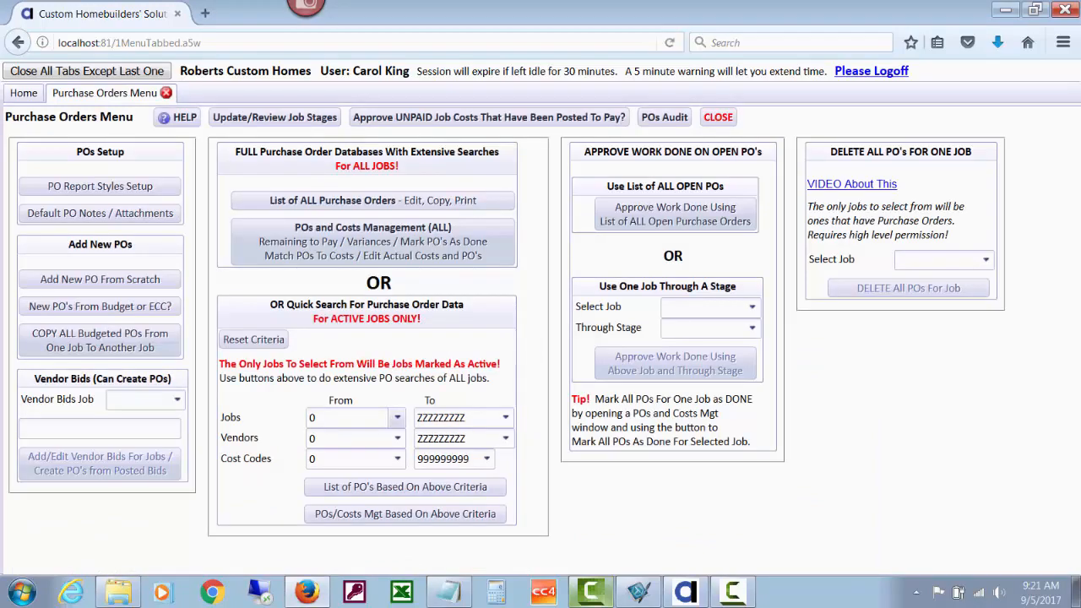
{"action": "left_click", "coordinate": [397, 418]}
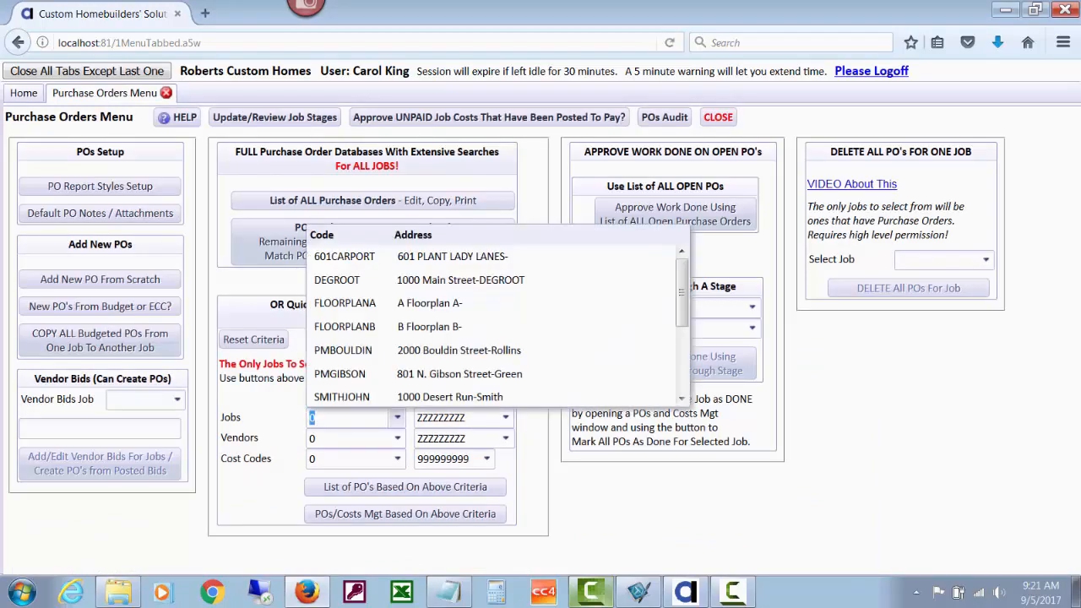
{"action": "type", "text": "v"}
{"action": "key", "text": "Down"}
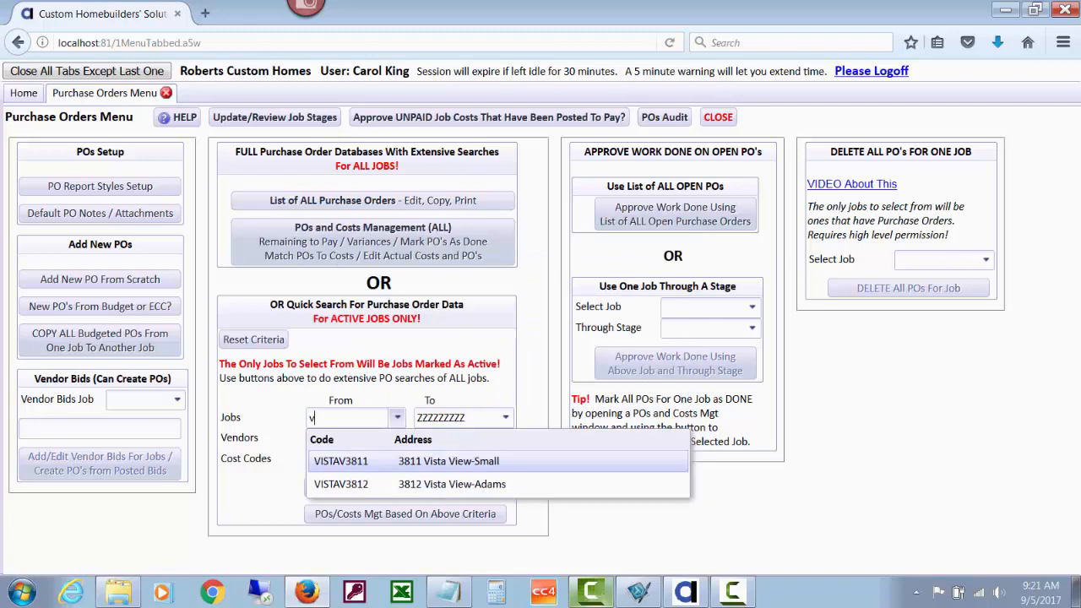
{"action": "key", "text": "Return"}
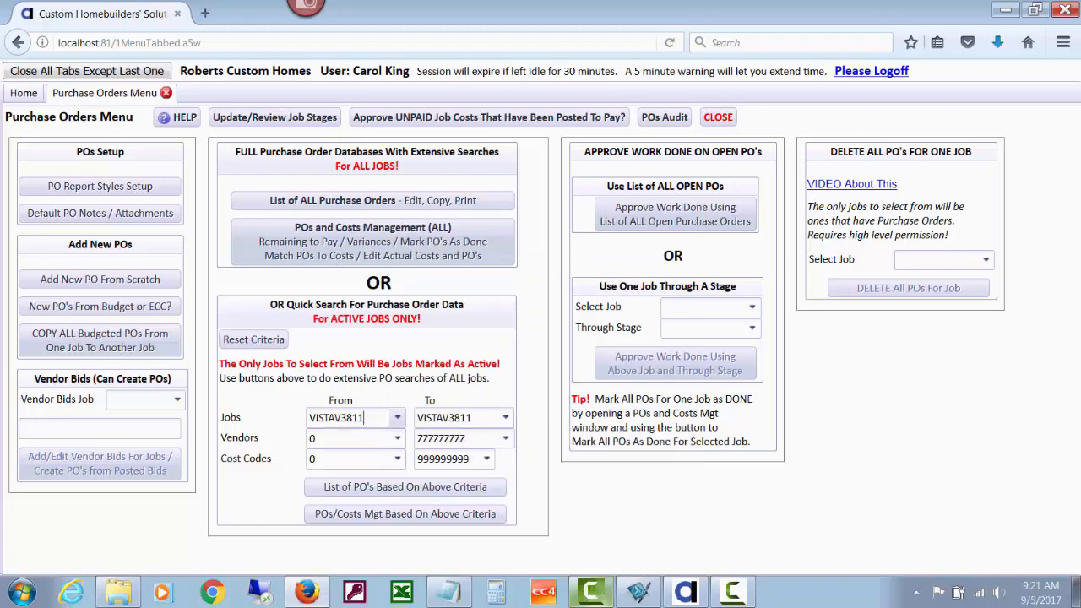
Step: Limit the quick search to vendor JTSWALLPAP and list the purchase orders matching the criteria
{"action": "left_click", "coordinate": [397, 438]}
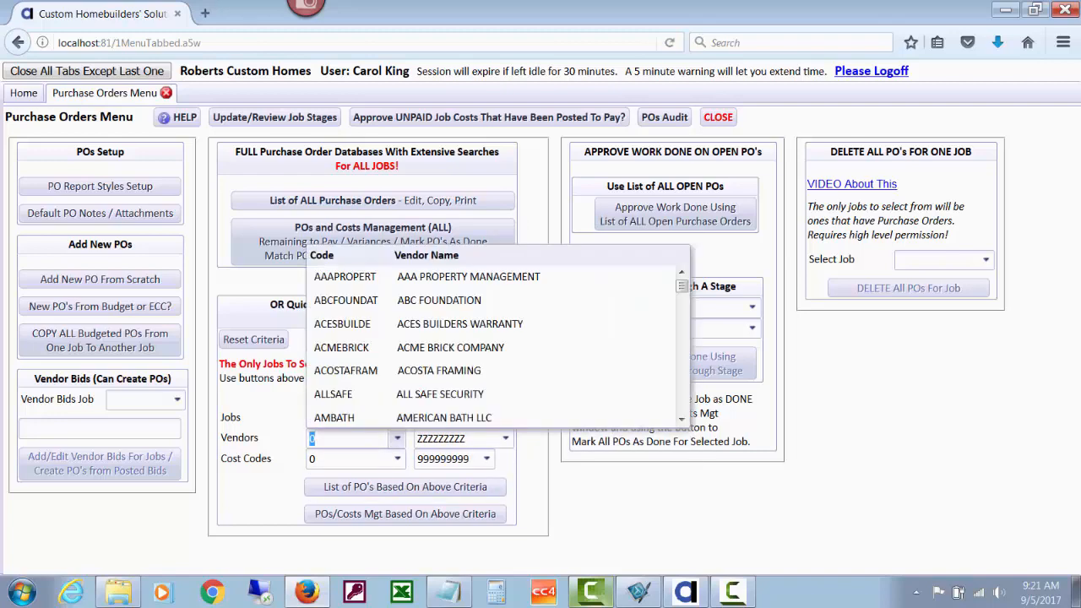
{"action": "type", "text": "jt"}
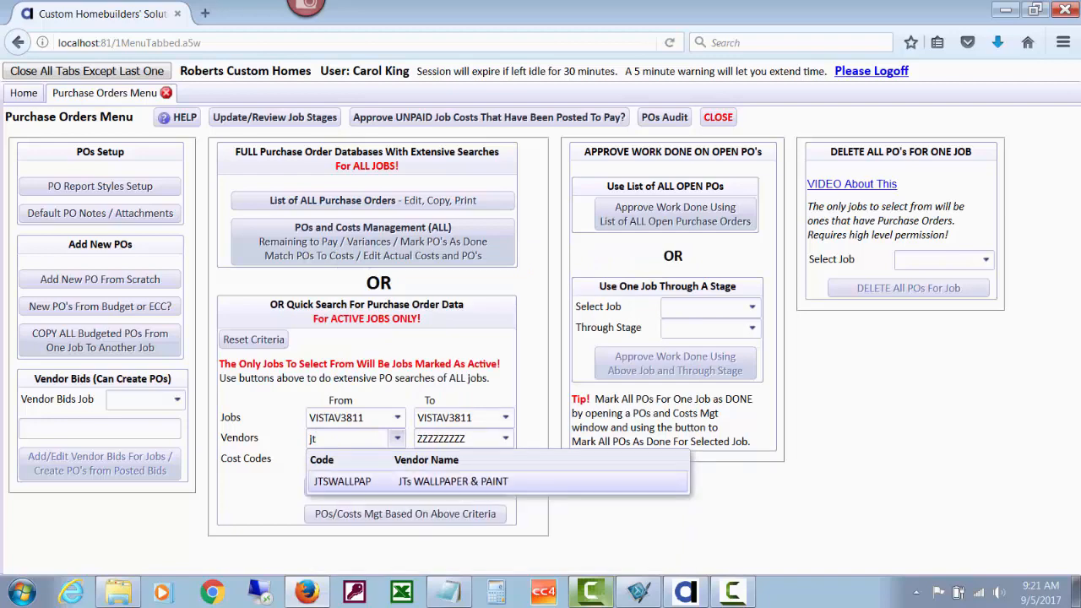
{"action": "key", "text": "Return"}
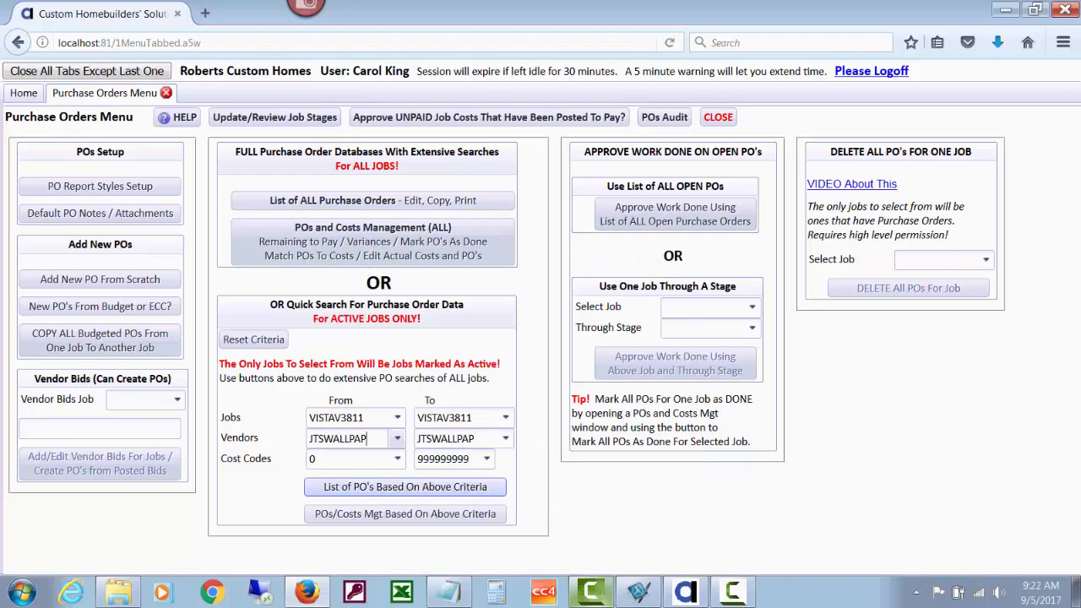
{"action": "left_click", "coordinate": [405, 487]}
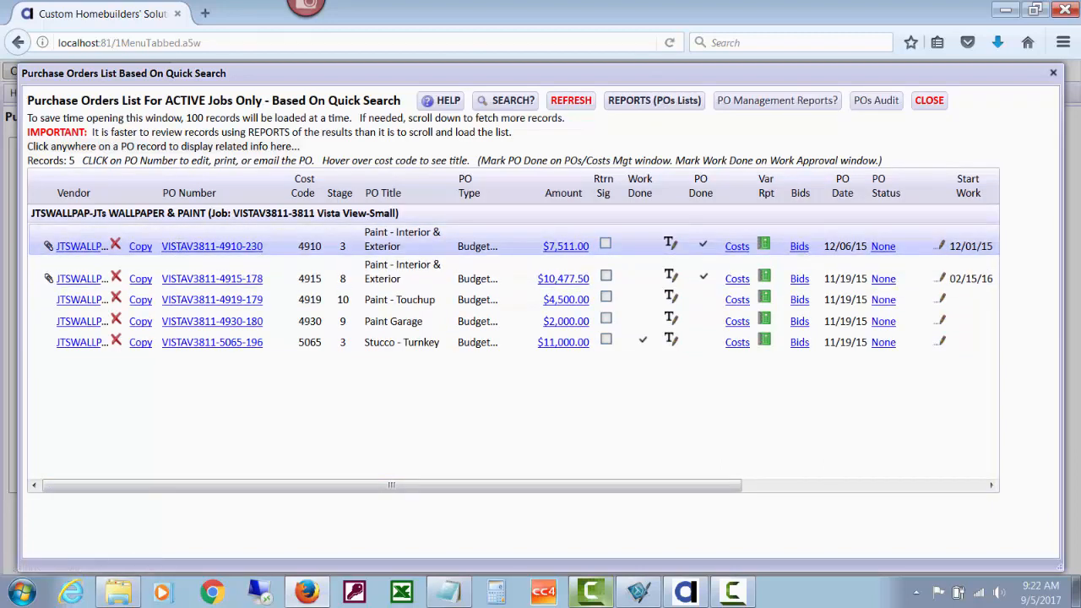
Step: Check the cost code titles in the list and open the Paint - Touchup purchase order with cost code 4919
{"action": "mouse_move", "coordinate": [307, 247]}
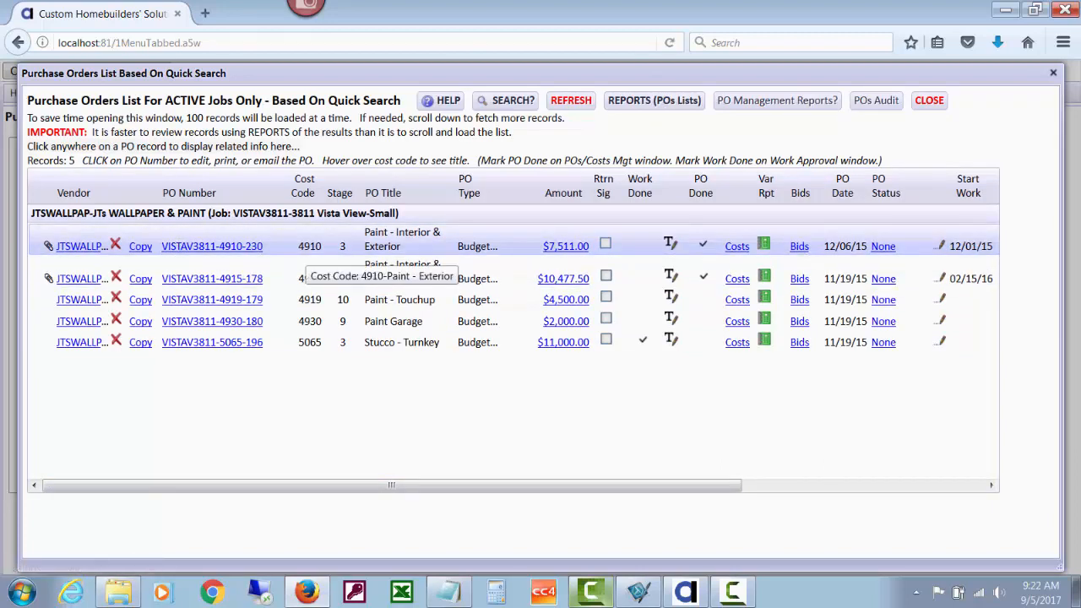
{"action": "mouse_move", "coordinate": [309, 278]}
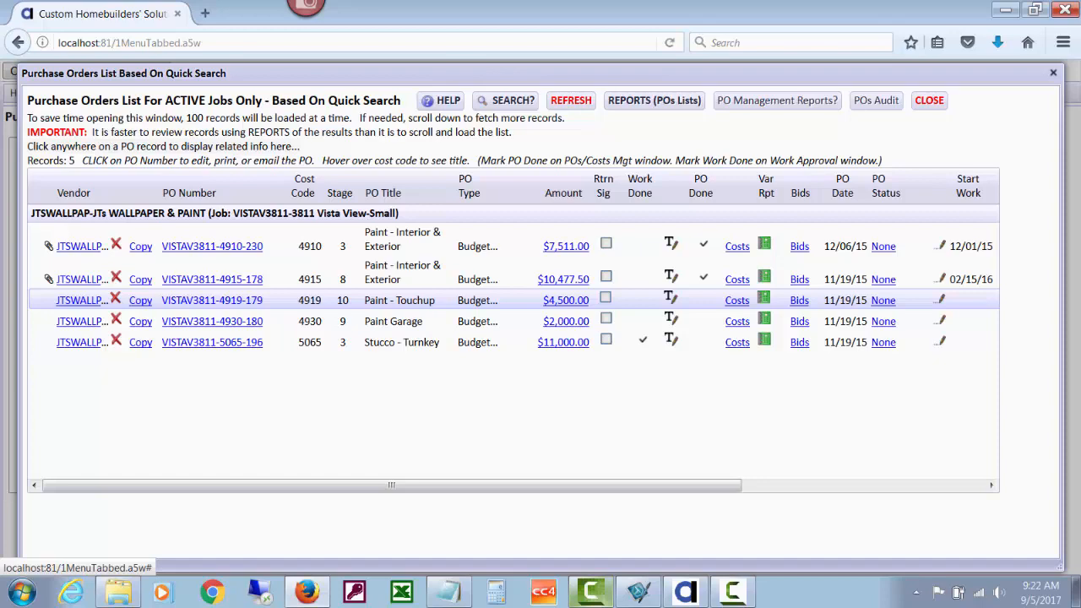
{"action": "left_click", "coordinate": [212, 301]}
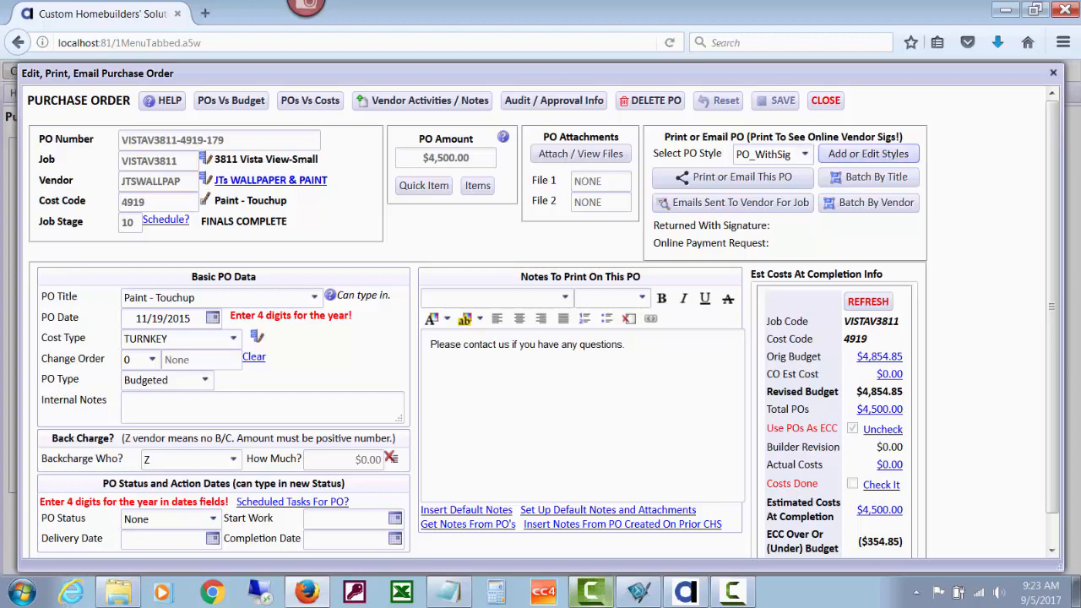
Step: Review the title and main body text of the report style PO, and return to the purchase order
{"action": "left_click", "coordinate": [868, 154]}
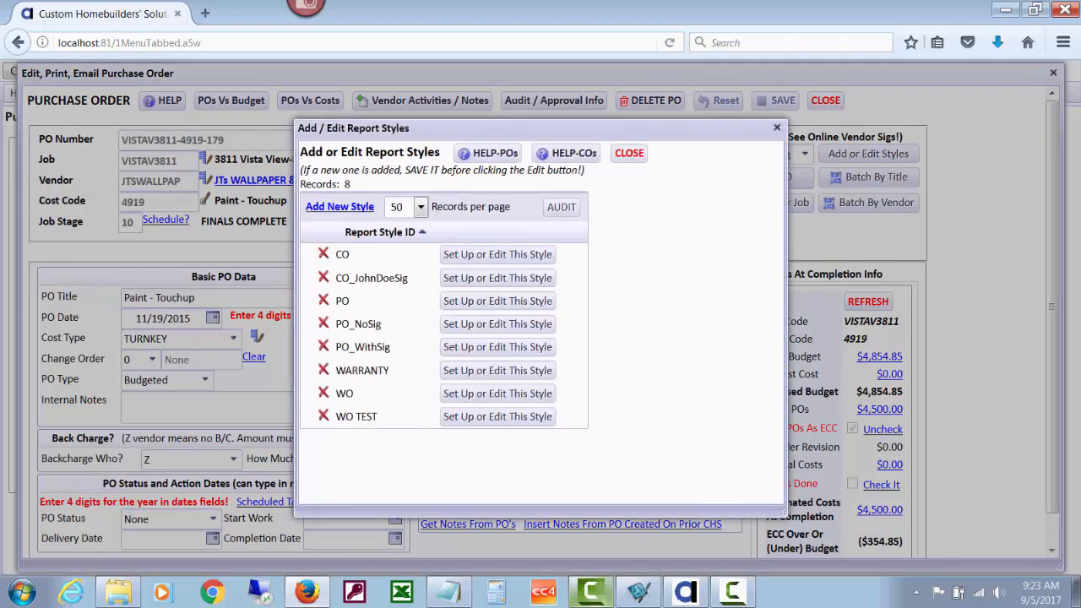
{"action": "left_click", "coordinate": [498, 301]}
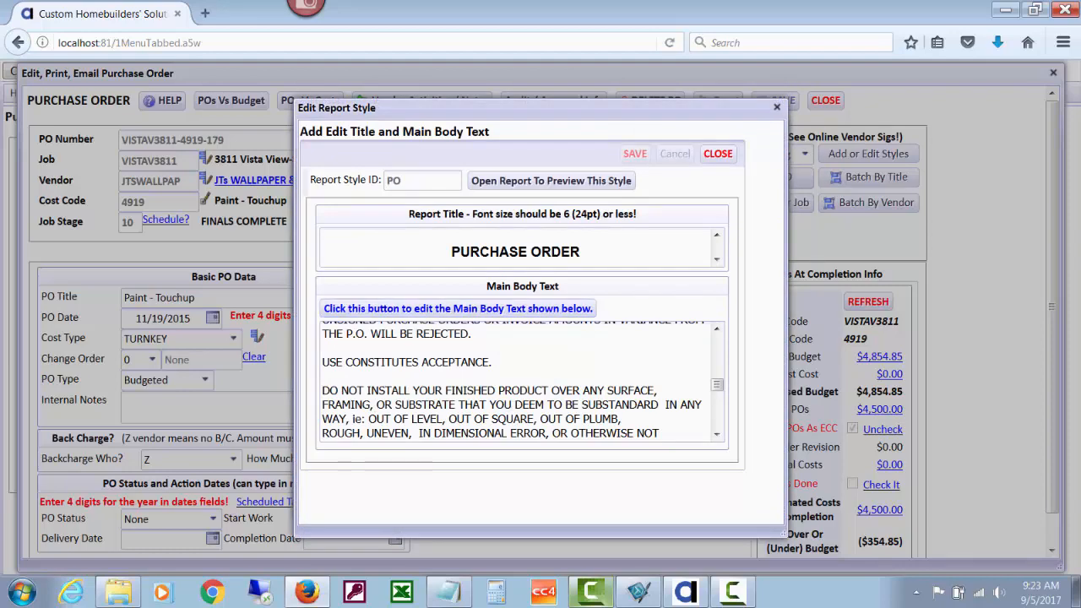
{"action": "left_click_drag", "start_coordinate": [717, 385], "coordinate": [717, 351]}
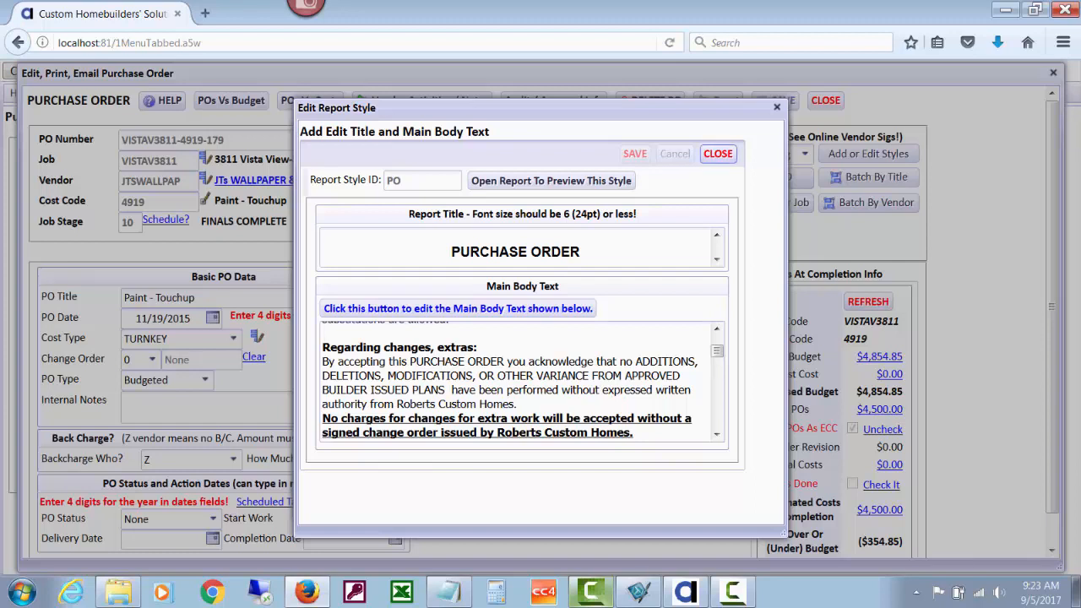
{"action": "left_click", "coordinate": [718, 153]}
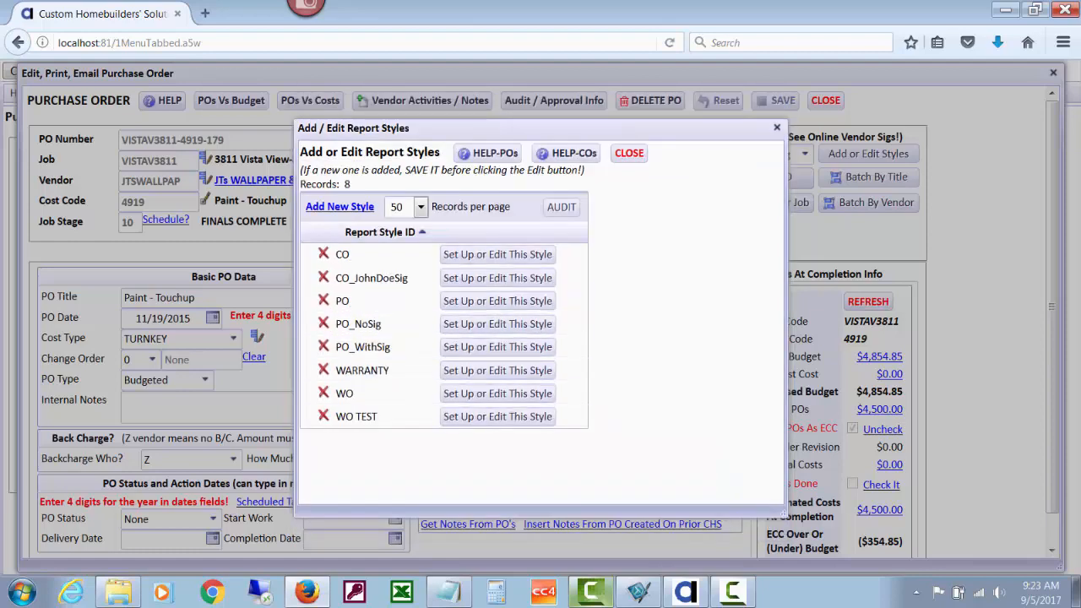
{"action": "left_click", "coordinate": [629, 153]}
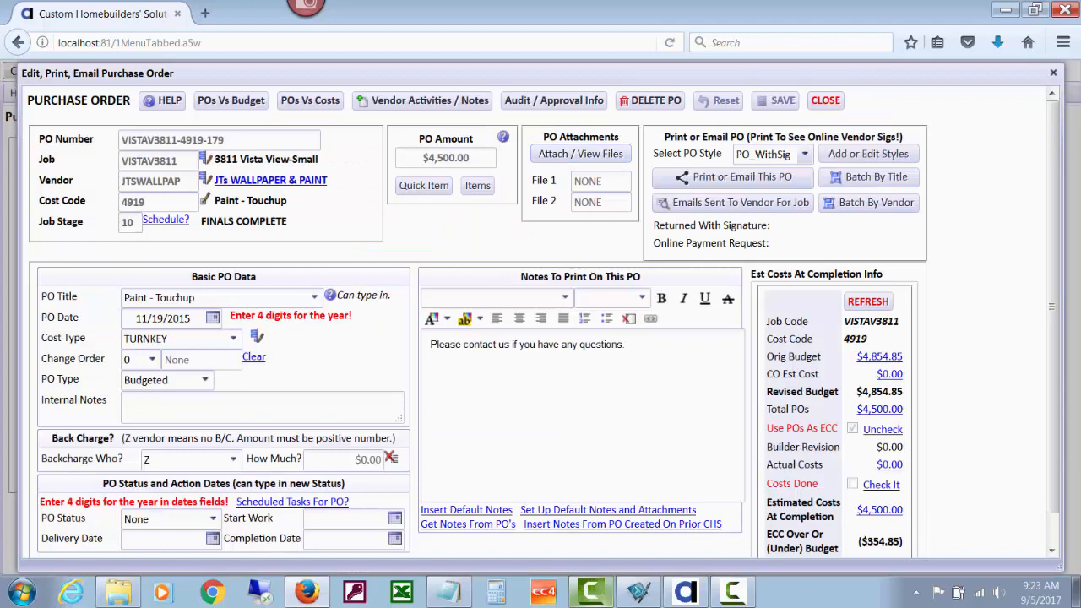
Step: Set the purchase order's report style to PO and store it as the default style for creating POs
{"action": "left_click", "coordinate": [805, 154]}
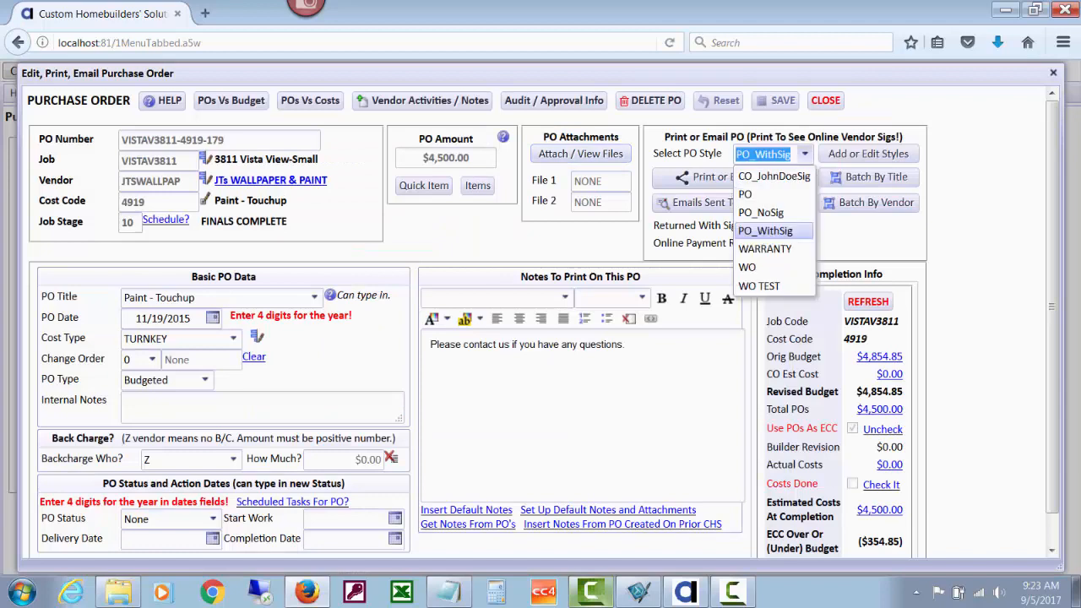
{"action": "left_click", "coordinate": [751, 194]}
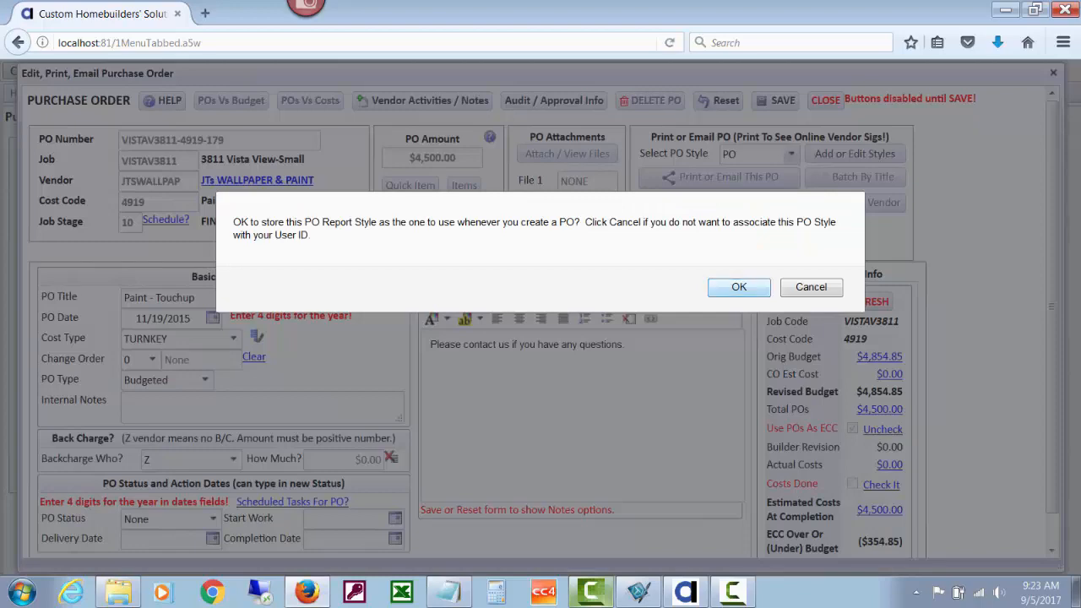
{"action": "key", "text": "Return"}
{"action": "key", "text": "Return"}
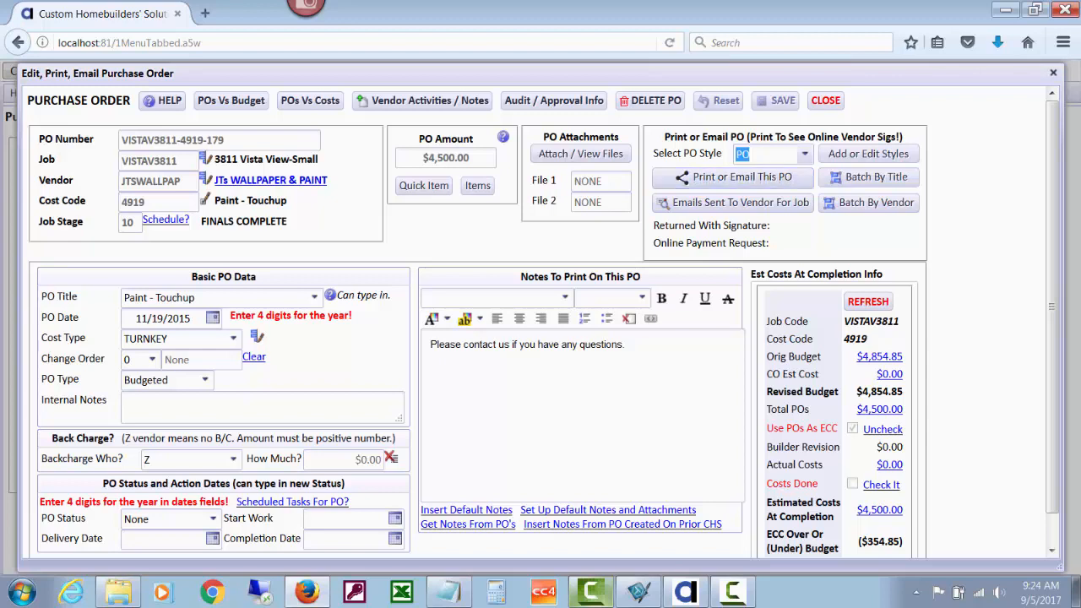
Step: Append "These are notes about this PO only." to the printed notes and save the purchase order
{"action": "left_click", "coordinate": [625, 345]}
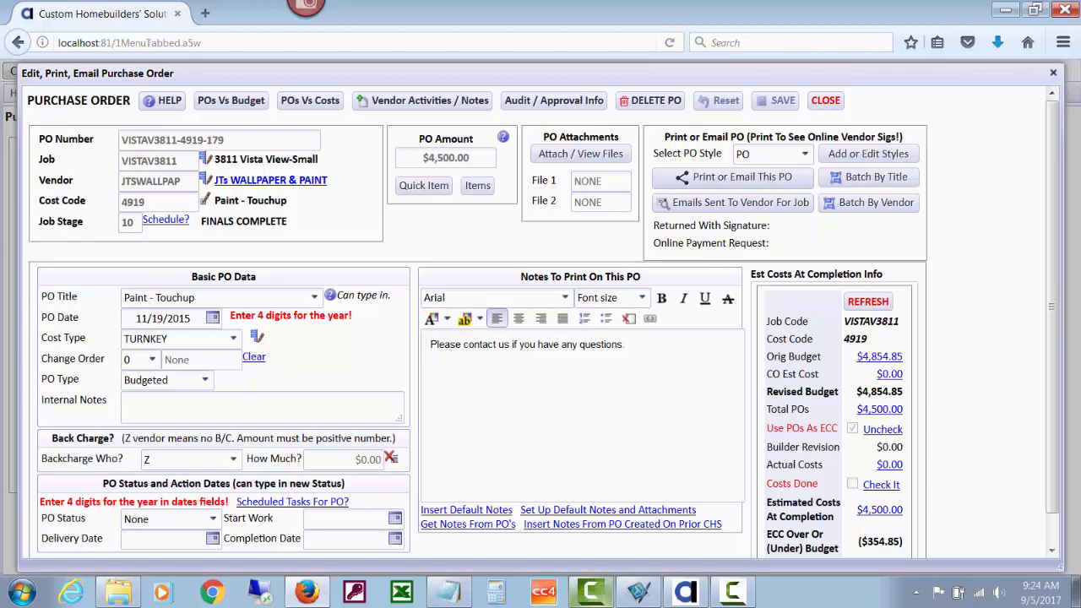
{"action": "type", "text": "These a"}
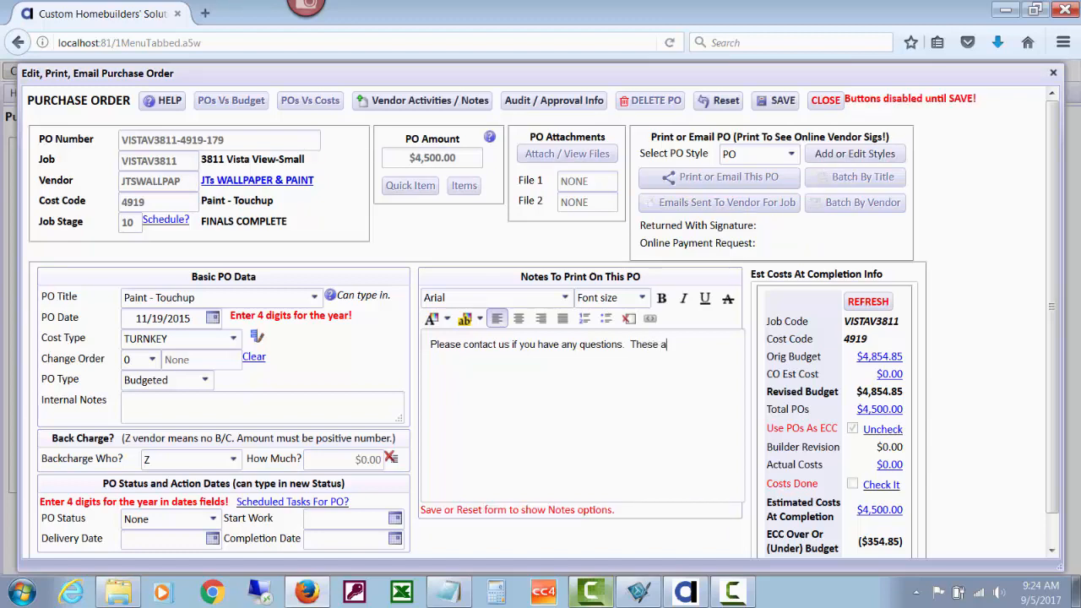
{"action": "type", "text": "re notes about this PO only."}
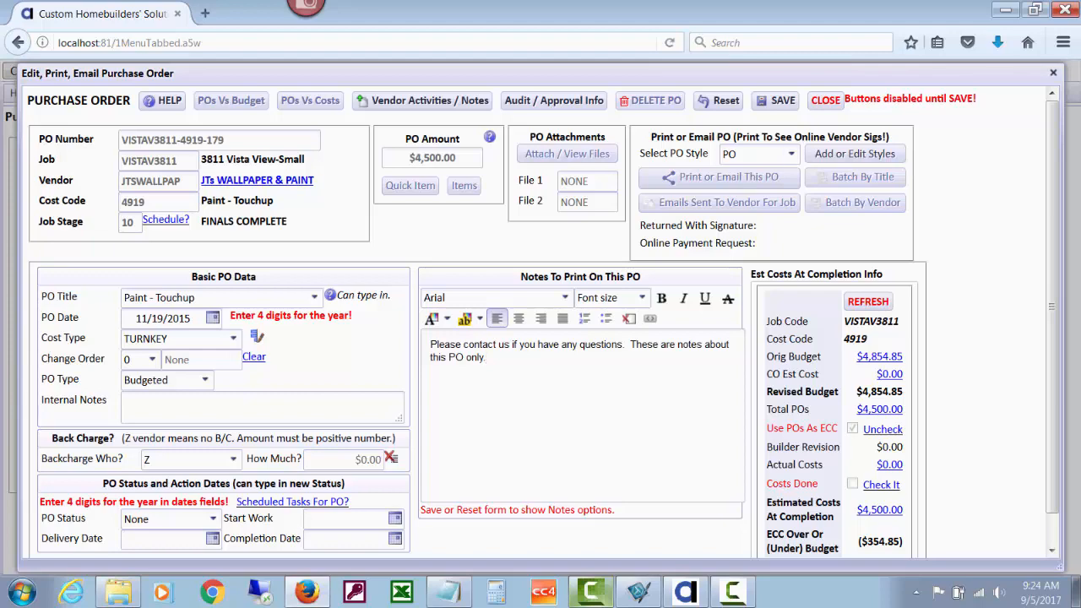
{"action": "left_click", "coordinate": [775, 100]}
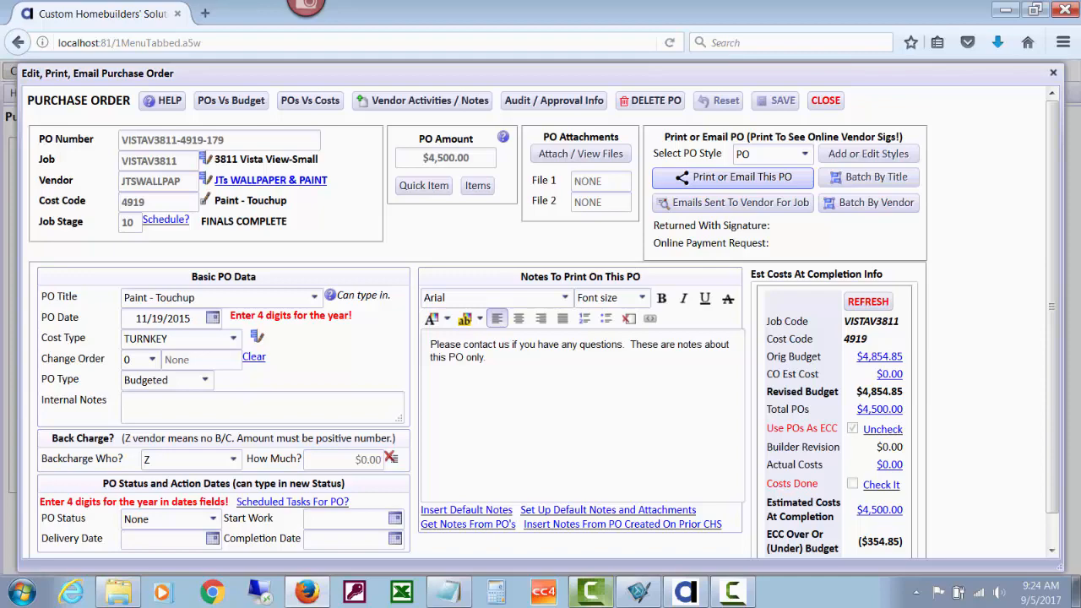
Step: Start printing or emailing this PO, draw a large builder signature filling most of the signature box, and commit it
{"action": "left_click", "coordinate": [733, 176]}
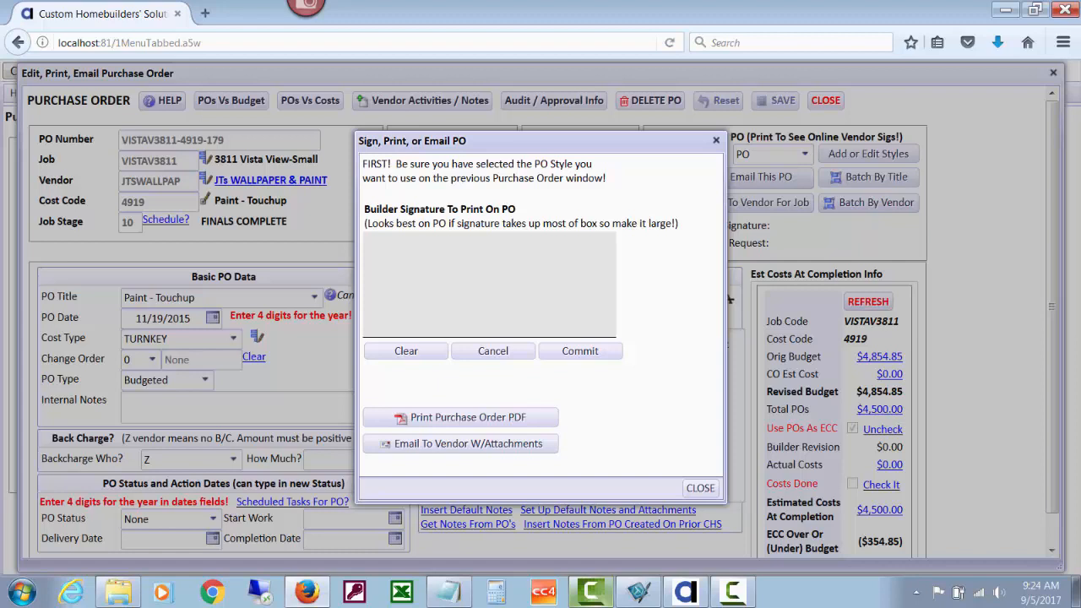
{"action": "mouse_move", "coordinate": [385, 316]}
{"action": "left_mouse_down"}
{"action": "mouse_move", "coordinate": [387, 235]}
{"action": "mouse_move", "coordinate": [389, 331]}
{"action": "left_mouse_up"}
{"action": "left_click_drag", "start_coordinate": [410, 240], "coordinate": [410, 318]}
{"action": "mouse_move", "coordinate": [441, 233]}
{"action": "left_mouse_down"}
{"action": "mouse_move", "coordinate": [458, 324]}
{"action": "mouse_move", "coordinate": [510, 310]}
{"action": "left_mouse_up"}
{"action": "mouse_move", "coordinate": [506, 248]}
{"action": "left_mouse_down"}
{"action": "mouse_move", "coordinate": [516, 301]}
{"action": "mouse_move", "coordinate": [539, 299]}
{"action": "mouse_move", "coordinate": [568, 257]}
{"action": "mouse_move", "coordinate": [589, 254]}
{"action": "mouse_move", "coordinate": [586, 307]}
{"action": "left_mouse_up"}
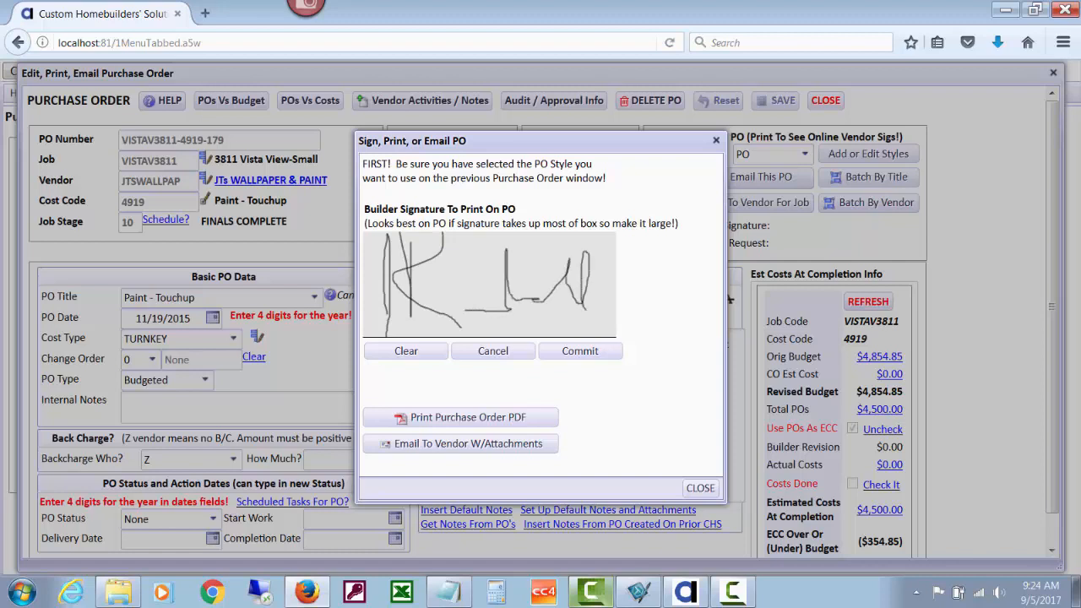
{"action": "left_click", "coordinate": [580, 350]}
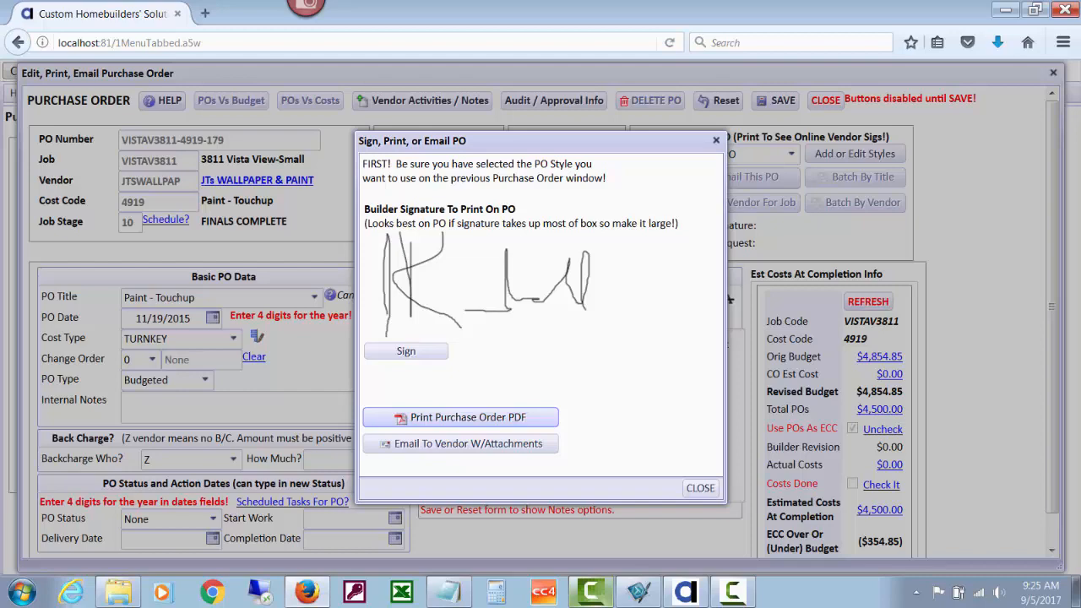
Step: Generate the purchase order PDF and open it to check the items and the notes beneath them
{"action": "left_click", "coordinate": [460, 417]}
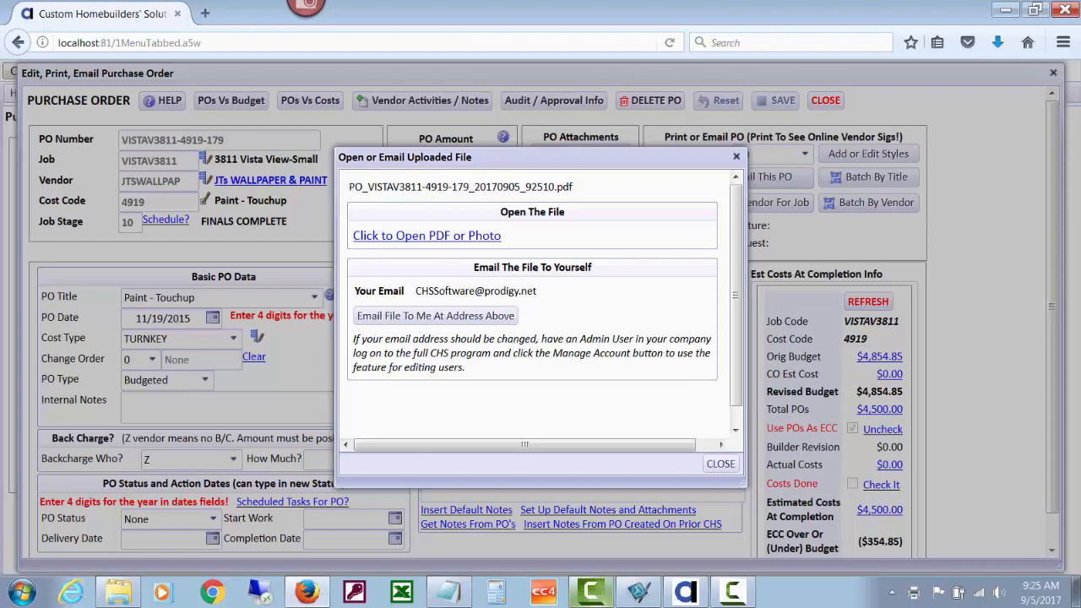
{"action": "left_click", "coordinate": [426, 235]}
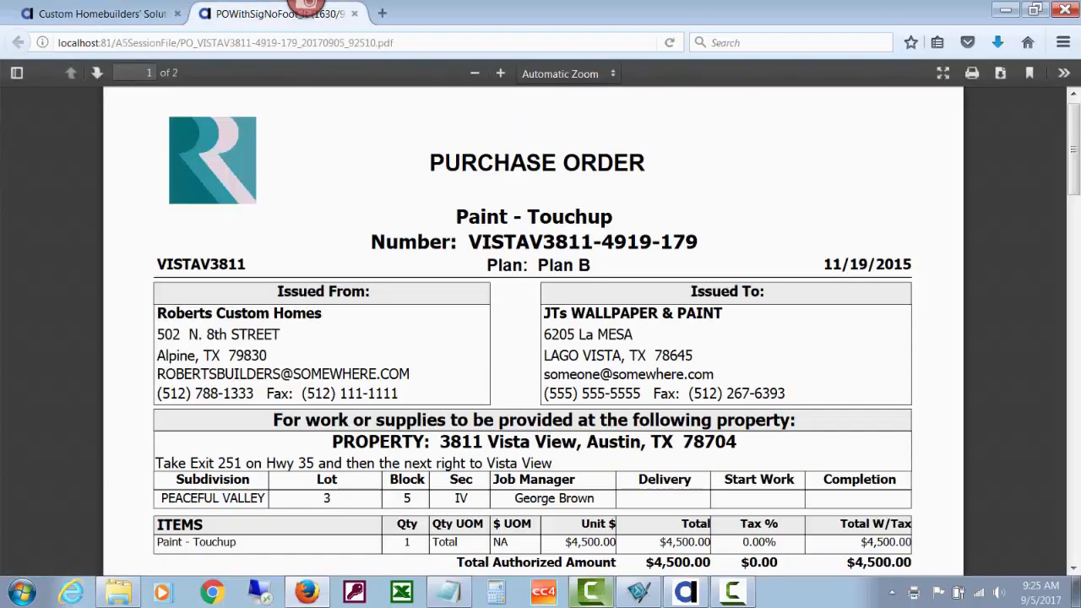
{"action": "scroll", "coordinate": [540, 330], "scroll_direction": "down", "scroll_amount": 6}
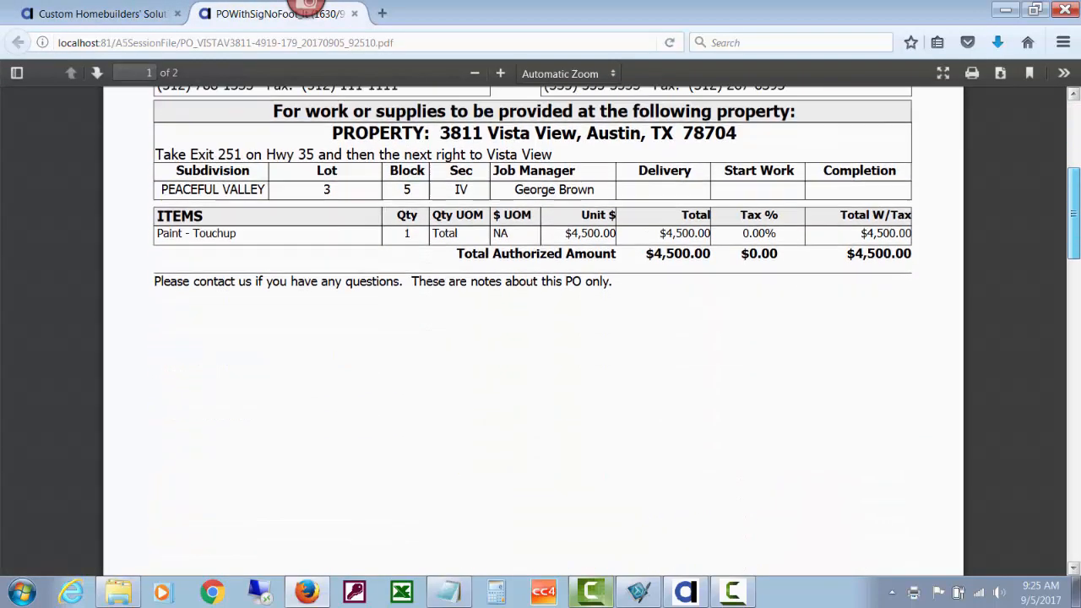
{"action": "scroll", "coordinate": [540, 330], "scroll_direction": "up", "scroll_amount": 5}
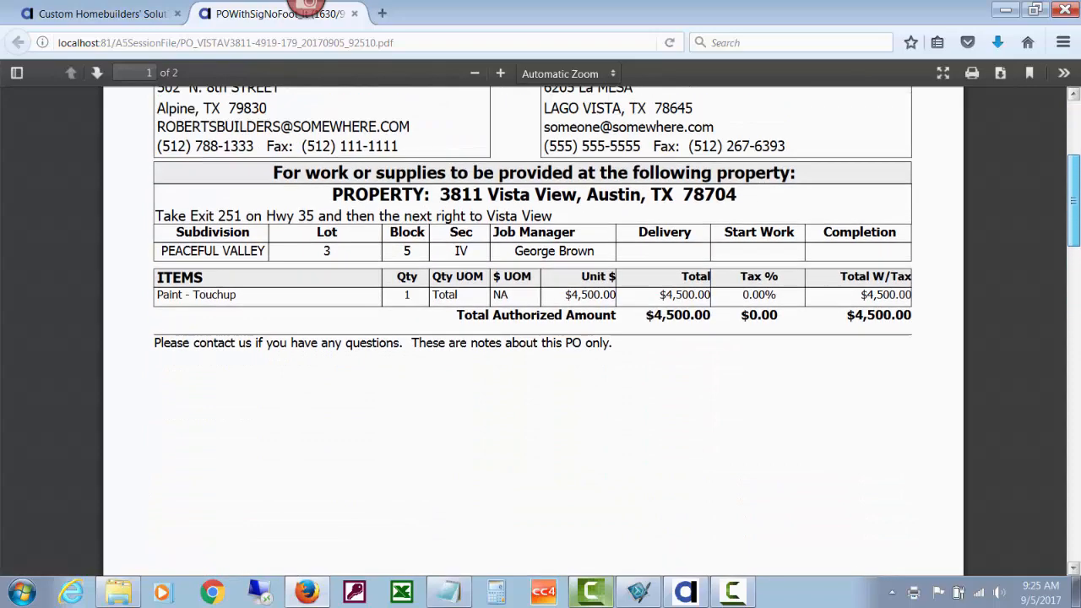
{"action": "scroll", "coordinate": [540, 330], "scroll_direction": "up", "scroll_amount": 1}
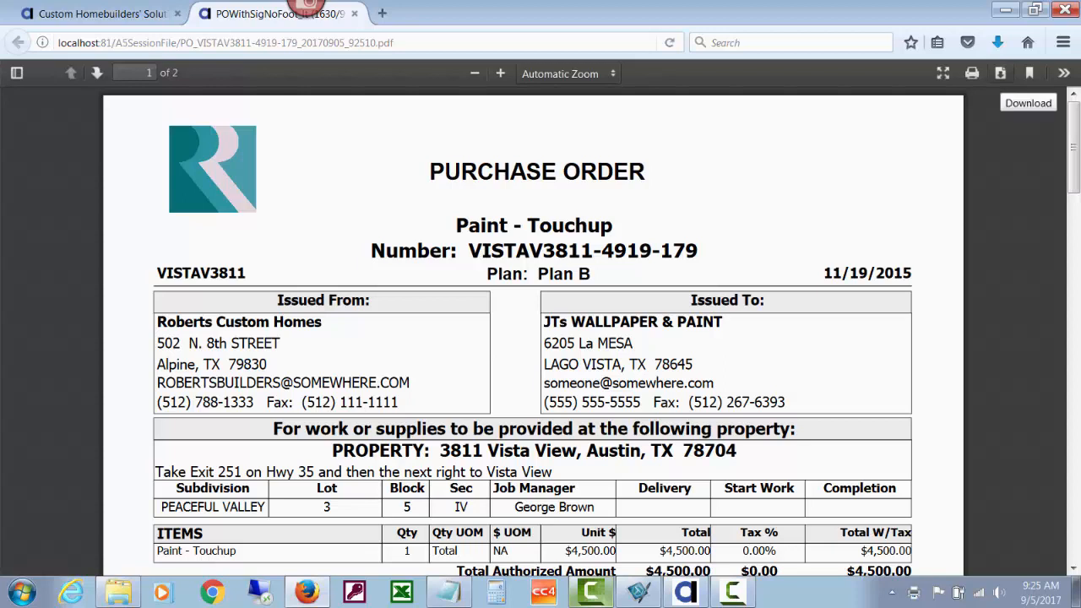
Step: Download the purchase order PDF and open it with Adobe Acrobat instead of saving the file
{"action": "left_click", "coordinate": [1000, 72]}
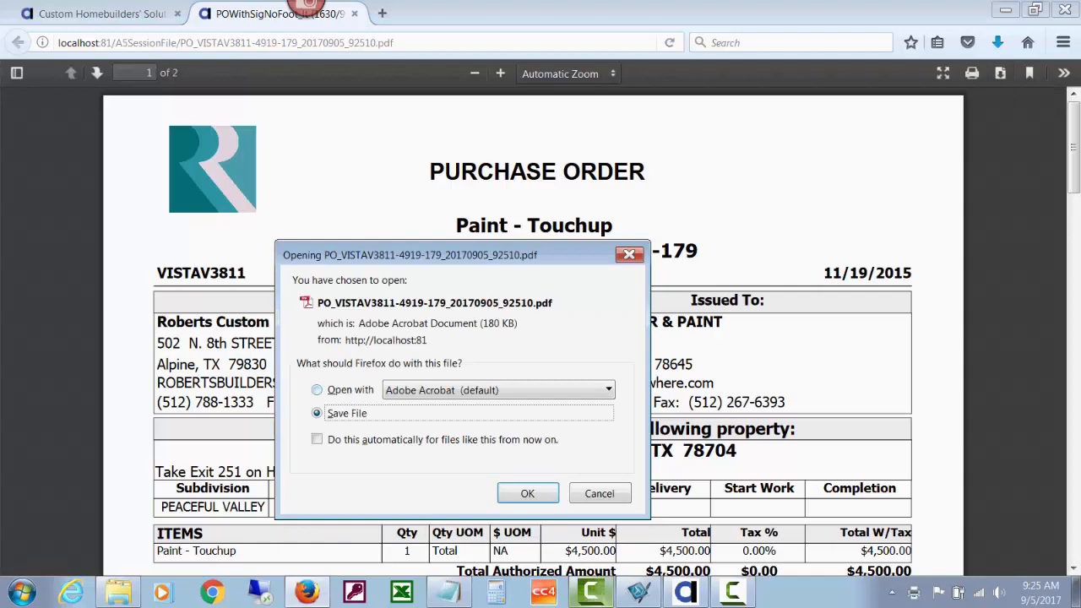
{"action": "left_click", "coordinate": [317, 390]}
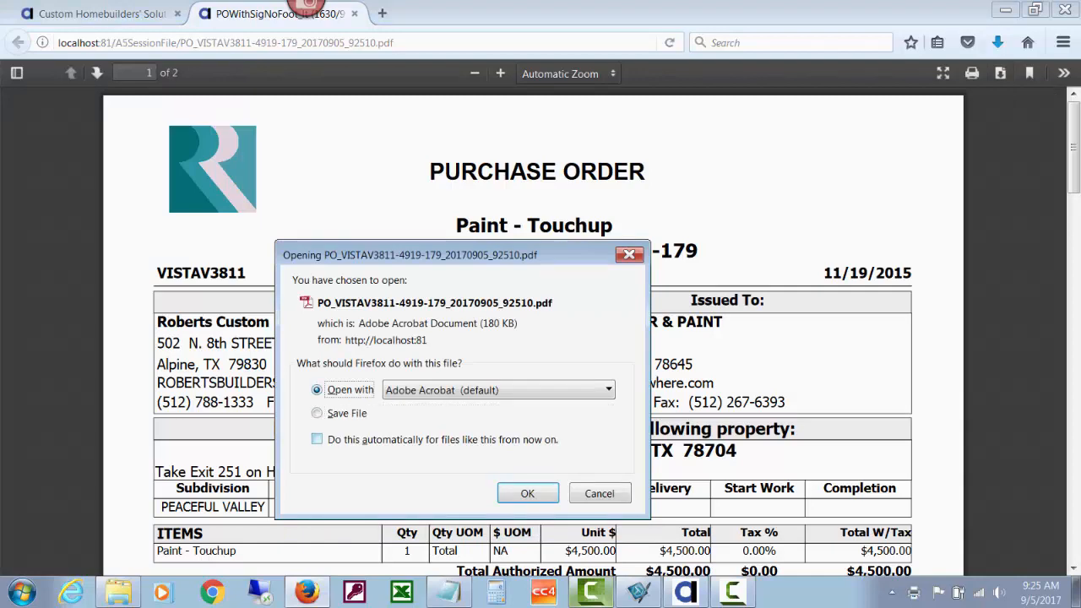
{"action": "left_click", "coordinate": [527, 493]}
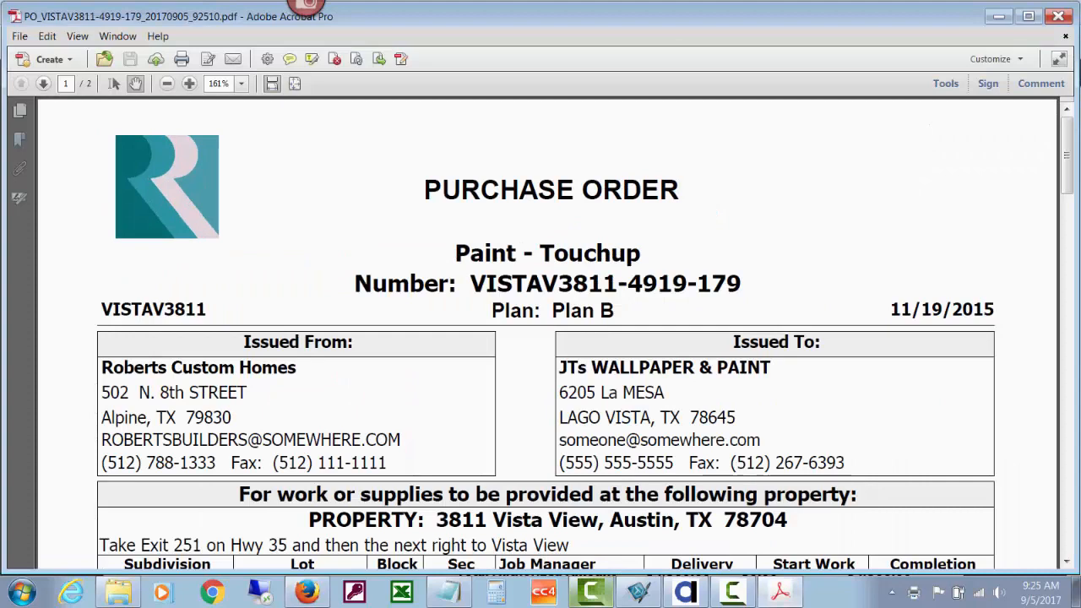
{"action": "left_click", "coordinate": [166, 82]}
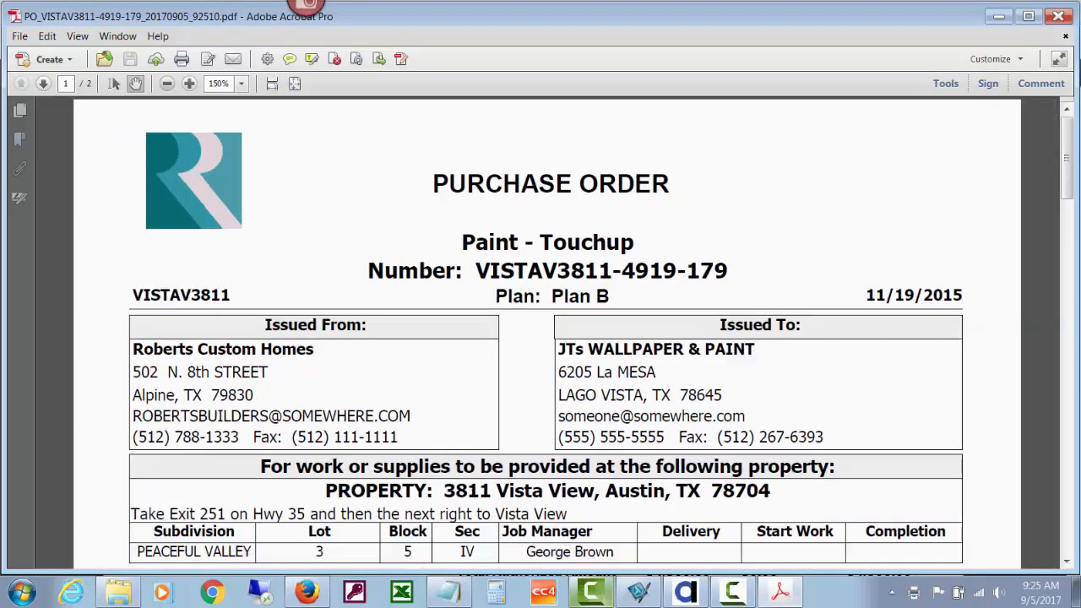
Step: View both pages of the purchase order PDF at 75% zoom, including the items, notes and signature area
{"action": "left_click", "coordinate": [166, 83]}
{"action": "left_click", "coordinate": [167, 82]}
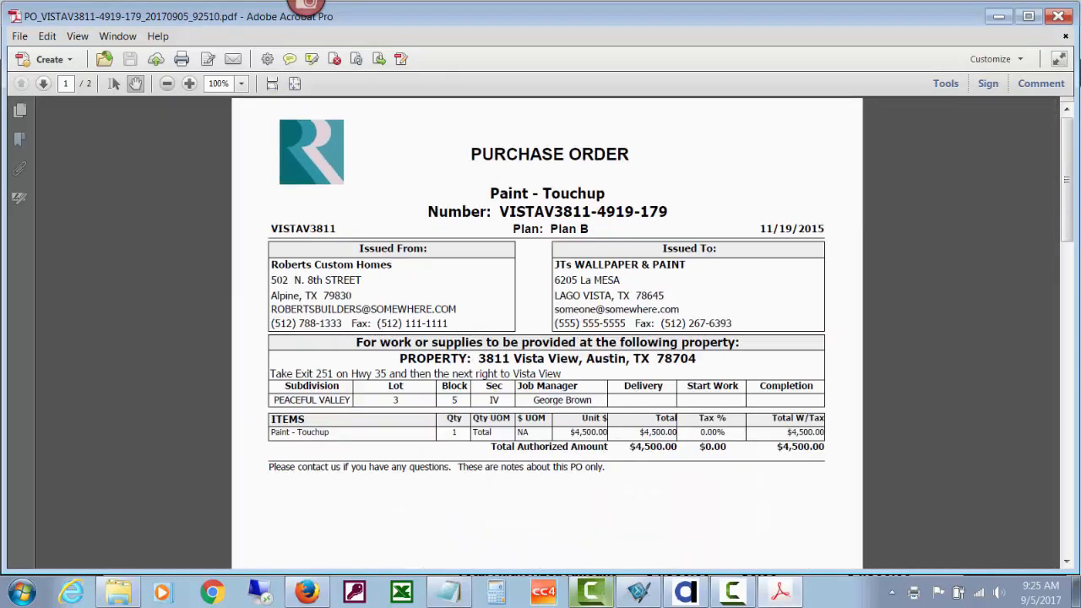
{"action": "left_click", "coordinate": [166, 83]}
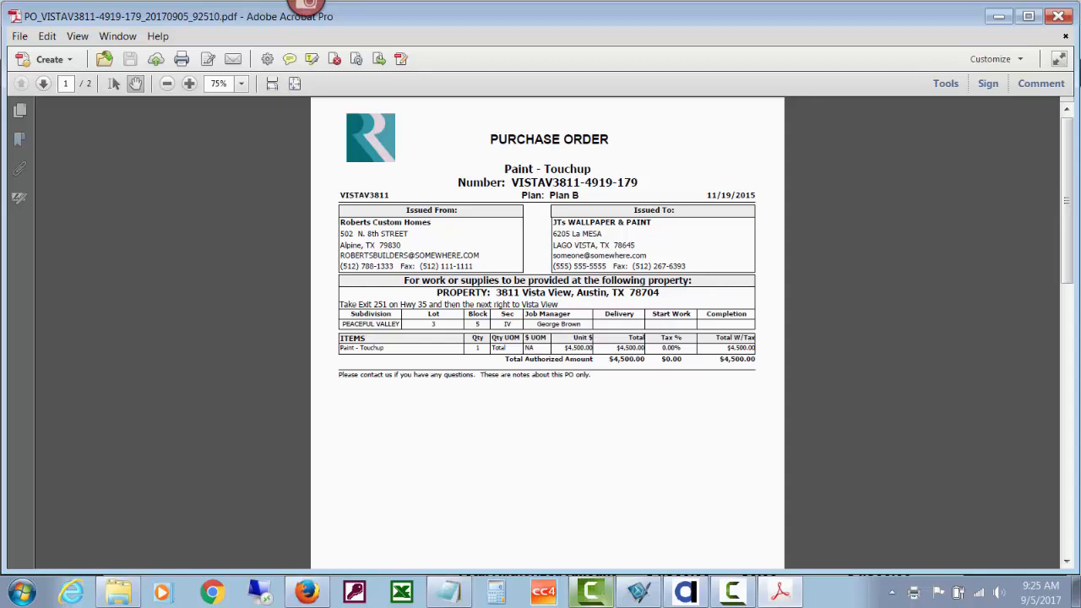
{"action": "key", "text": "Page_Down"}
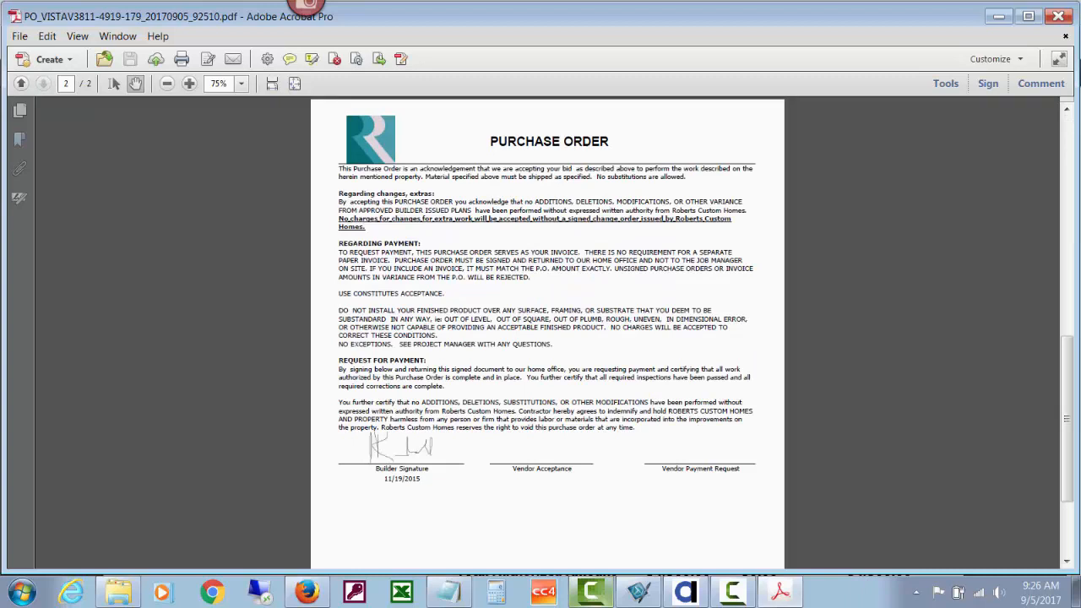
{"action": "key", "text": "Page_Up"}
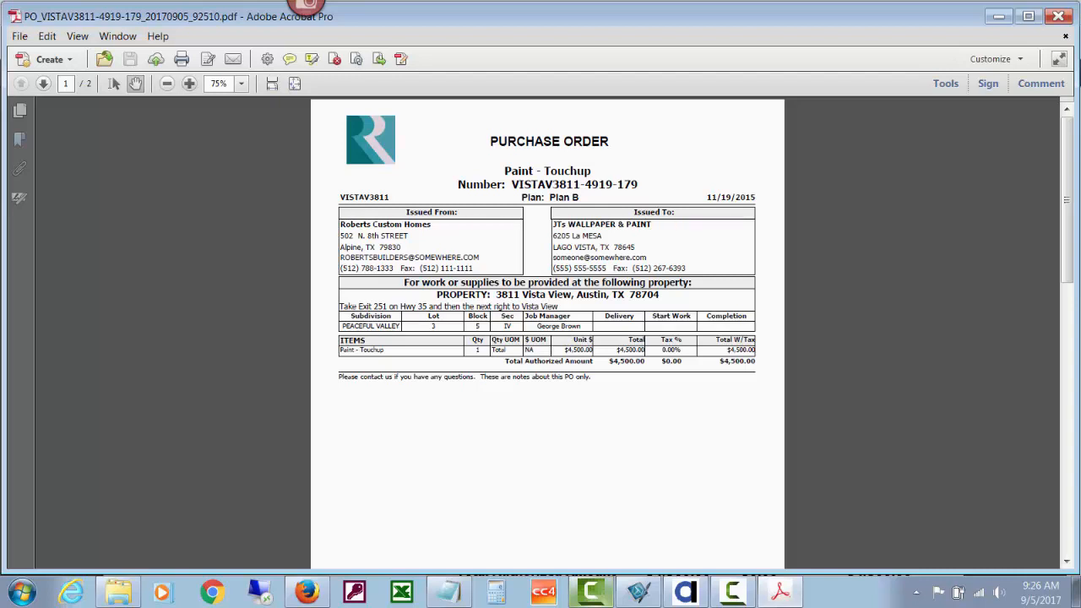
Step: Examine the second page's change and payment terms and its signature lines at 100% zoom, and return to the first page
{"action": "left_click", "coordinate": [189, 84]}
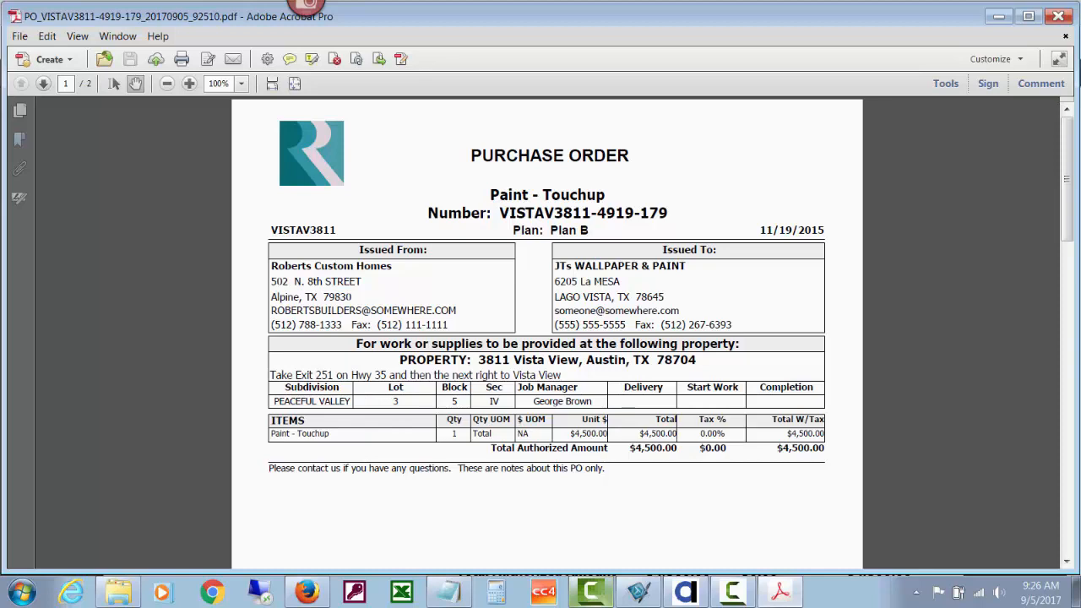
{"action": "left_click", "coordinate": [44, 83]}
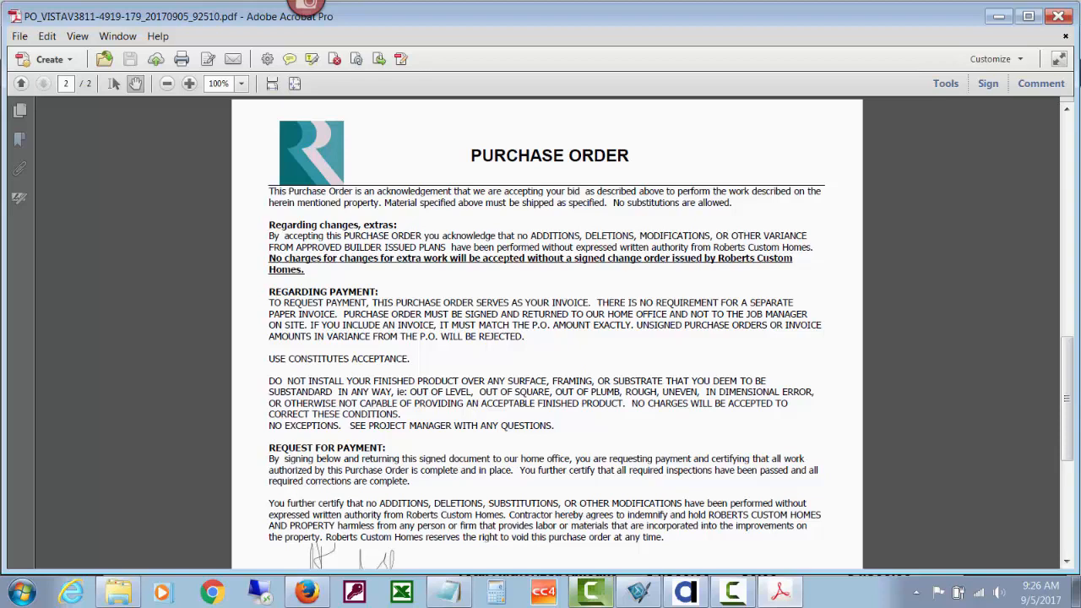
{"action": "scroll", "coordinate": [1068, 422], "scroll_direction": "down", "scroll_amount": 2}
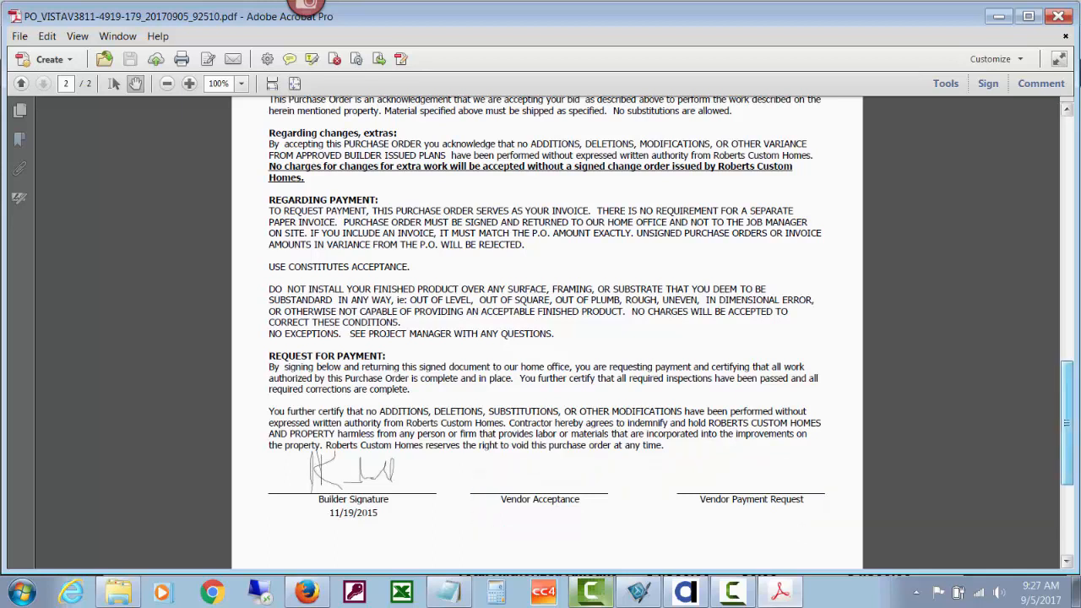
{"action": "scroll", "coordinate": [546, 330], "scroll_direction": "down", "scroll_amount": 1}
{"action": "scroll", "coordinate": [546, 329], "scroll_direction": "down", "scroll_amount": 2}
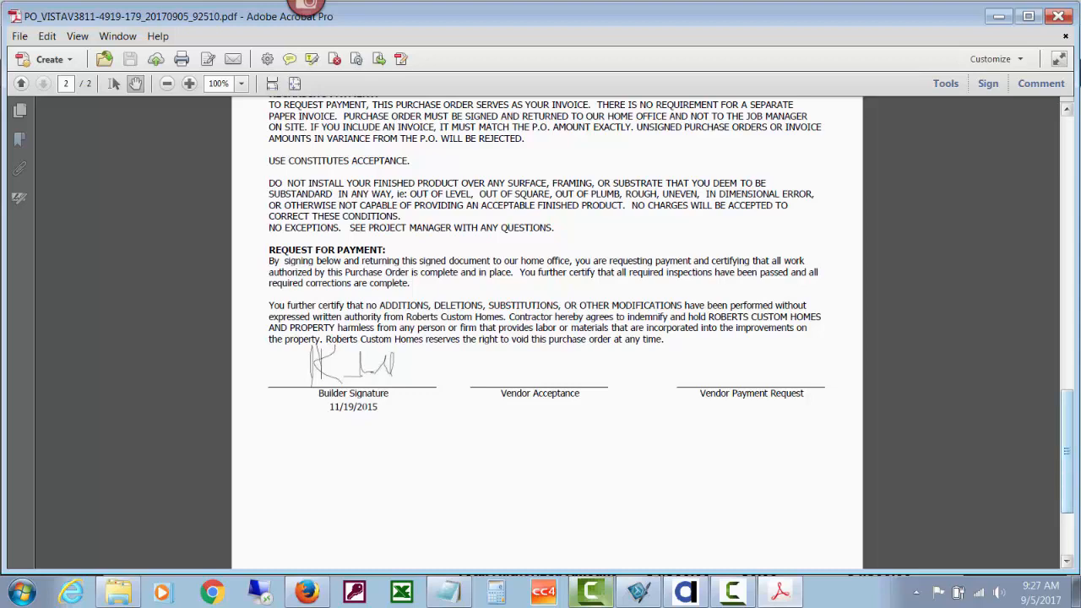
{"action": "scroll", "coordinate": [547, 330], "scroll_direction": "down", "scroll_amount": 1}
{"action": "scroll", "coordinate": [547, 329], "scroll_direction": "up", "scroll_amount": 2}
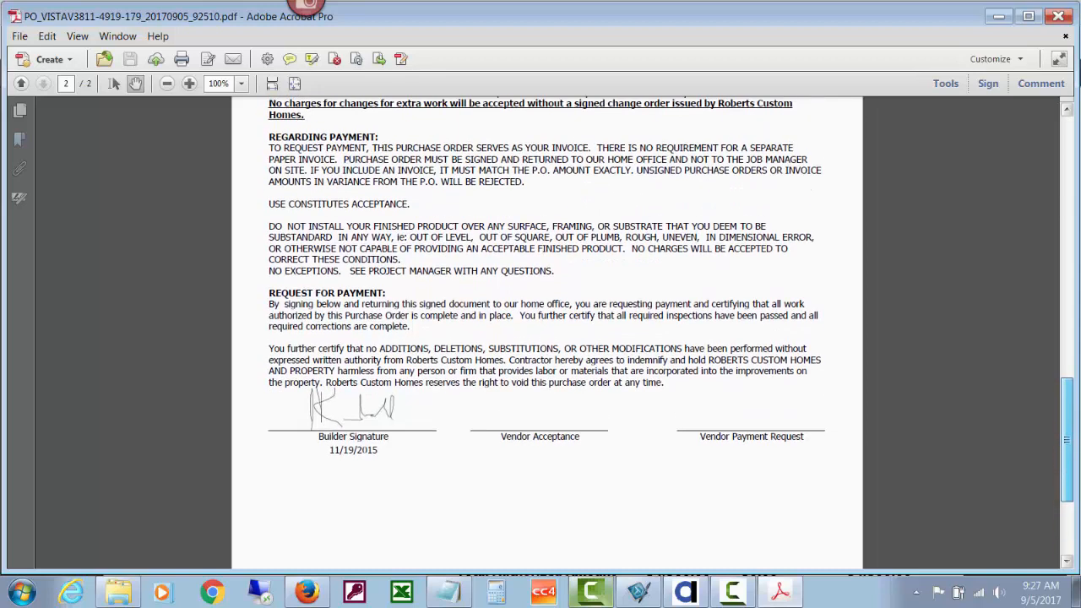
{"action": "scroll", "coordinate": [546, 329], "scroll_direction": "up", "scroll_amount": 1}
{"action": "scroll", "coordinate": [546, 330], "scroll_direction": "up", "scroll_amount": 1}
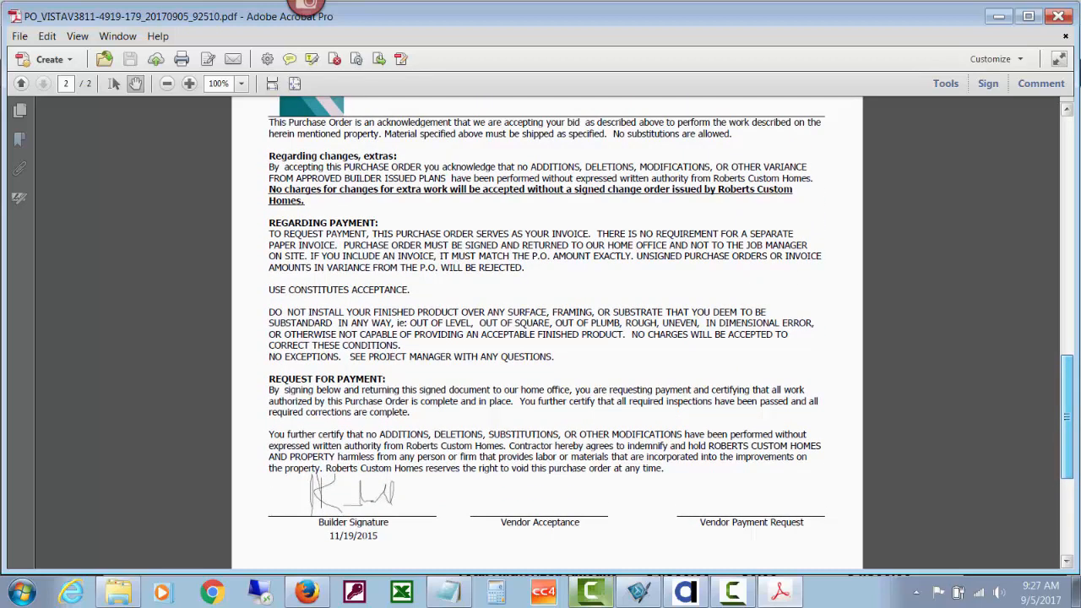
{"action": "left_click_drag", "start_coordinate": [1068, 417], "coordinate": [1067, 418]}
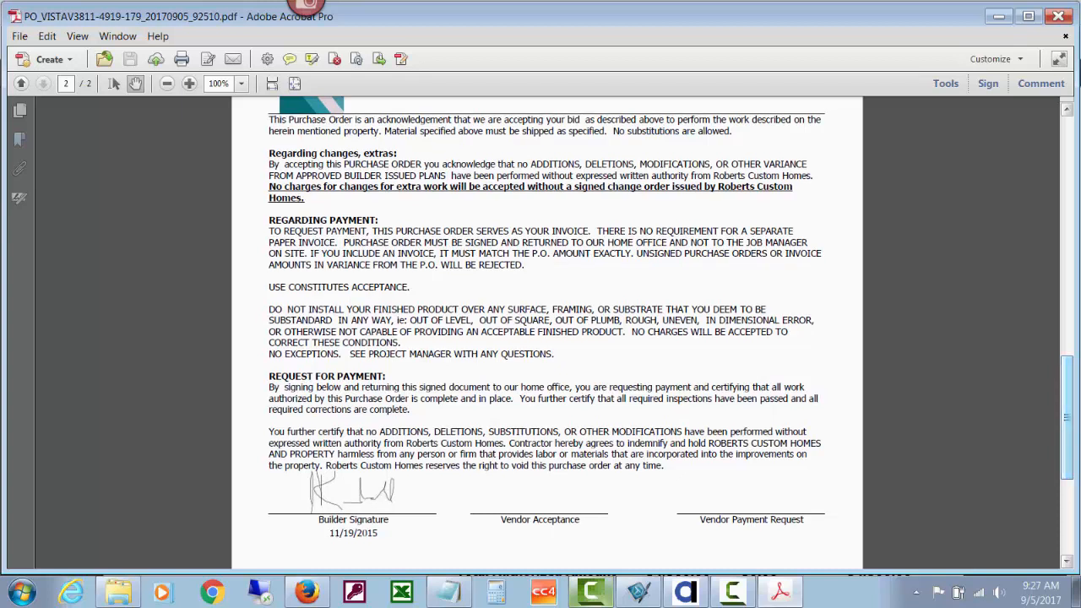
{"action": "left_click_drag", "start_coordinate": [1067, 417], "coordinate": [1066, 166]}
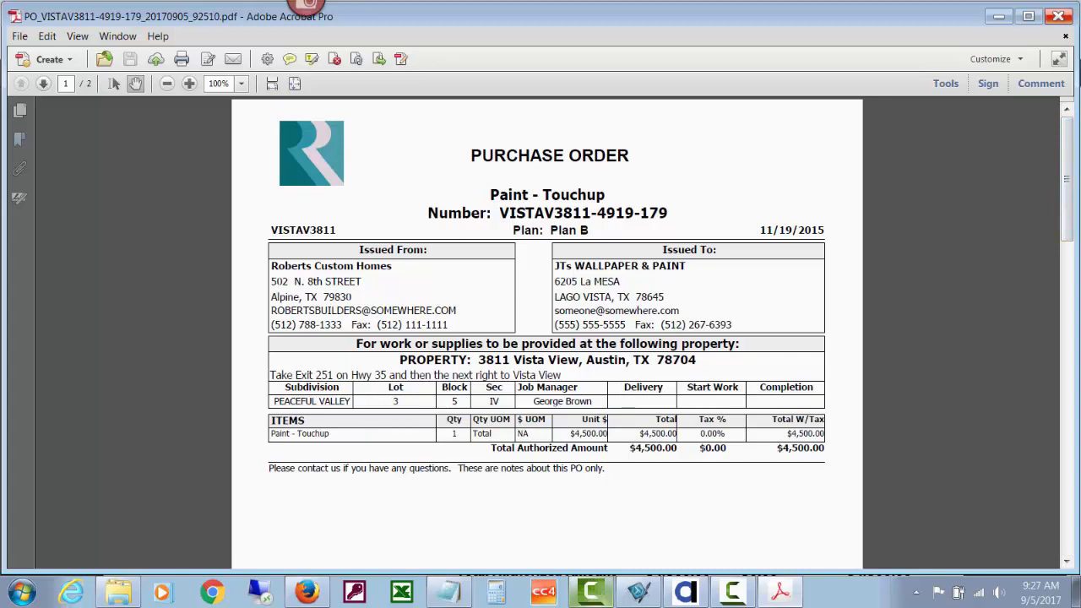
Step: Close the PDF and the window for opening or emailing the uploaded file to get back to the purchase order
{"action": "left_click", "coordinate": [1057, 16]}
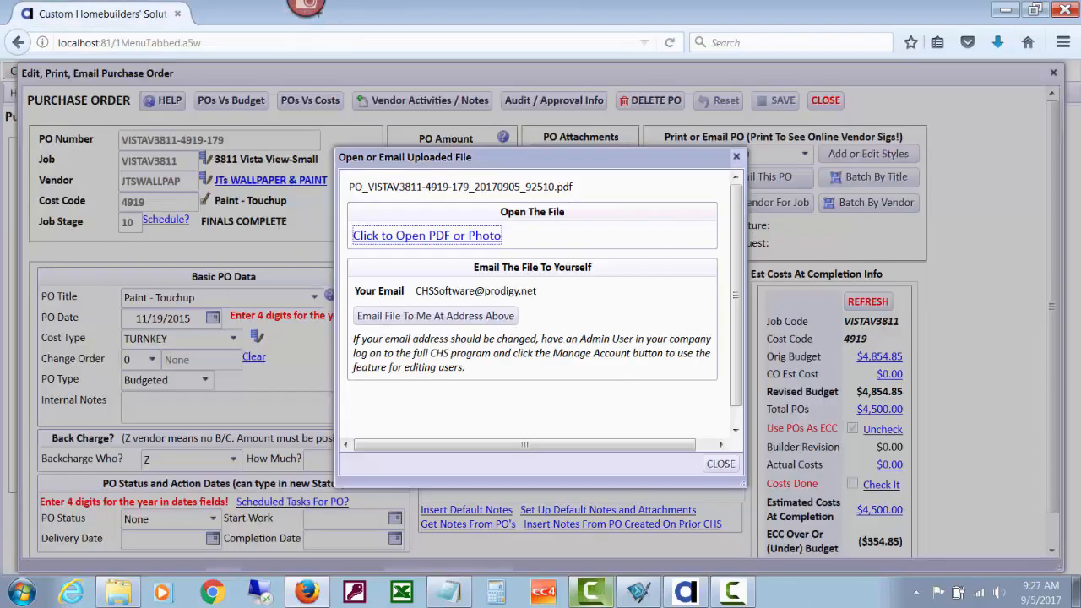
{"action": "left_click", "coordinate": [354, 14]}
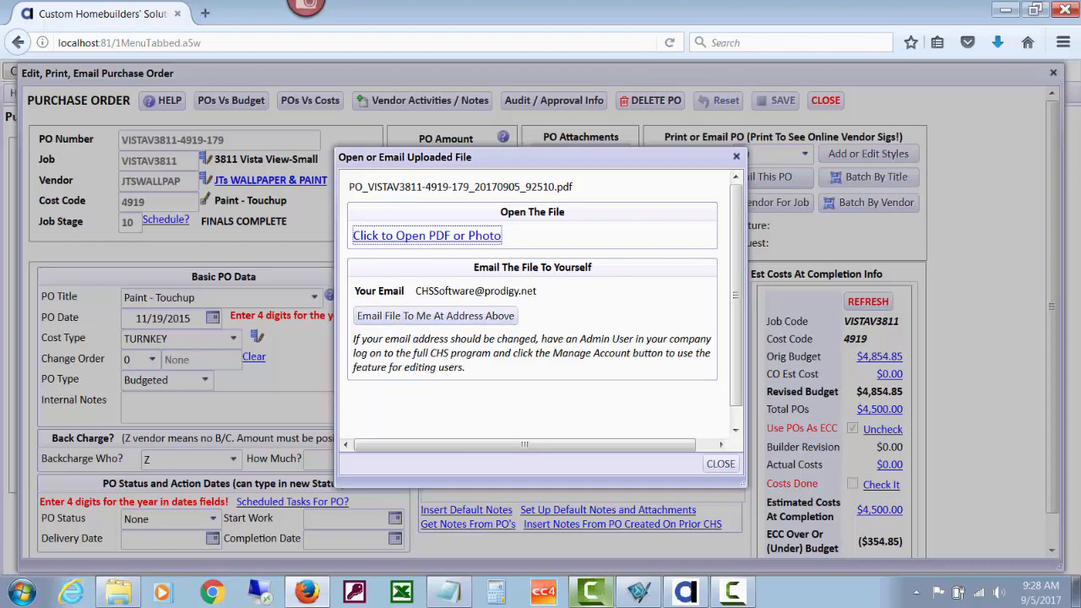
{"action": "left_click", "coordinate": [720, 463]}
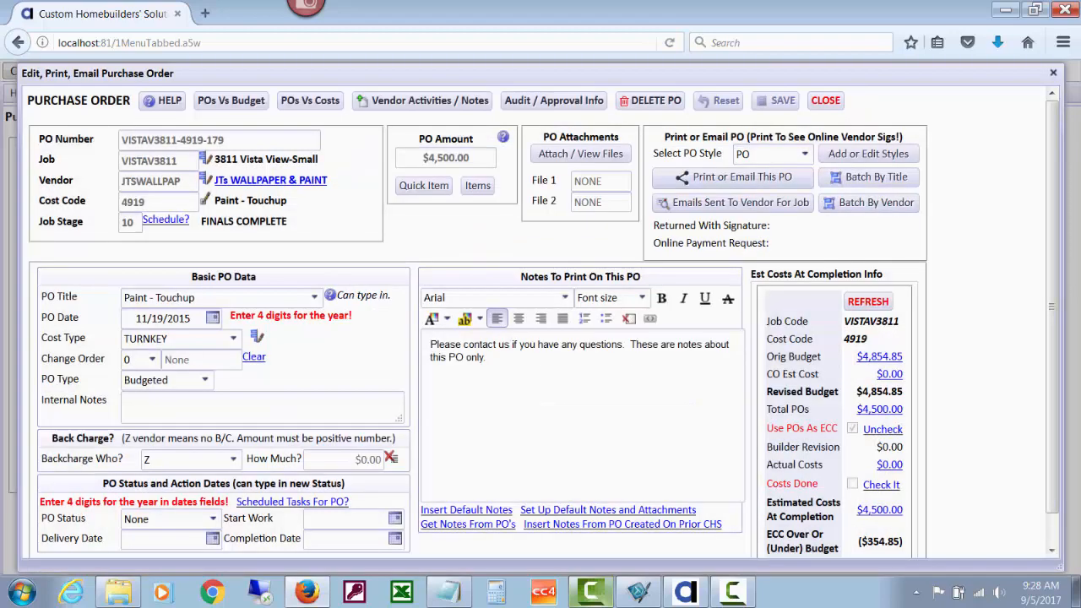
Step: Start an email of this PO to the vendor with attachments, using the subject "PO For Paint Touchup"
{"action": "left_click", "coordinate": [733, 176]}
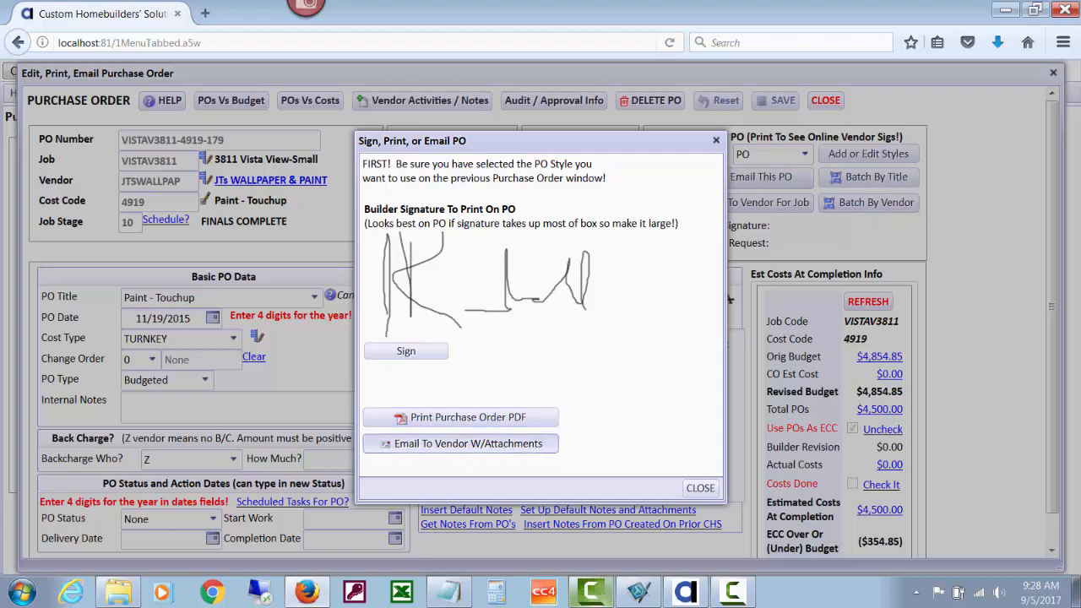
{"action": "left_click", "coordinate": [460, 443]}
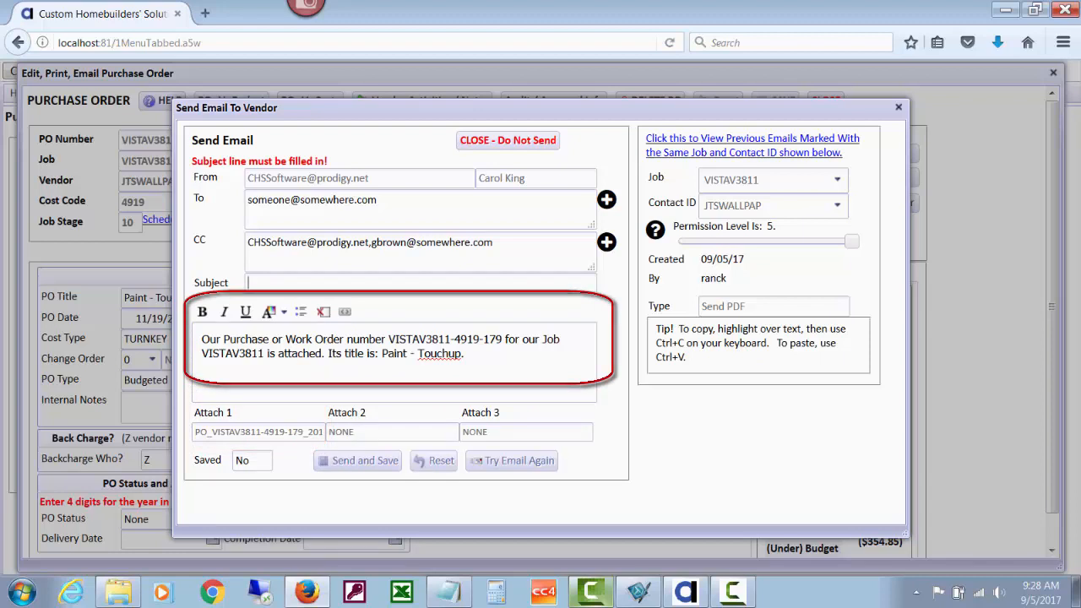
{"action": "type", "text": "PO F"}
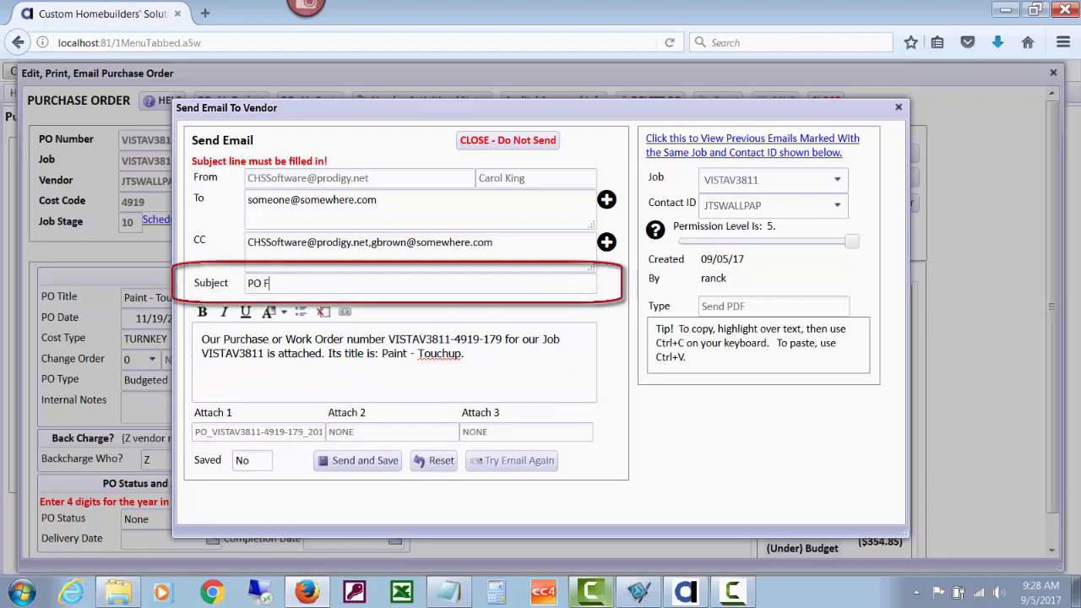
{"action": "type", "text": "or Paint "}
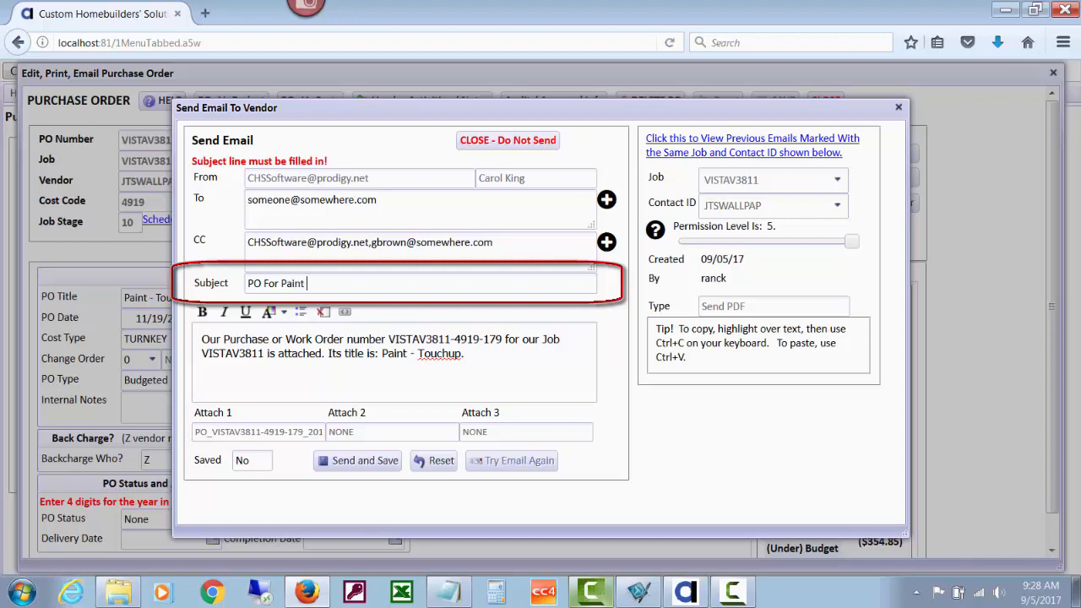
{"action": "type", "text": "Touchup"}
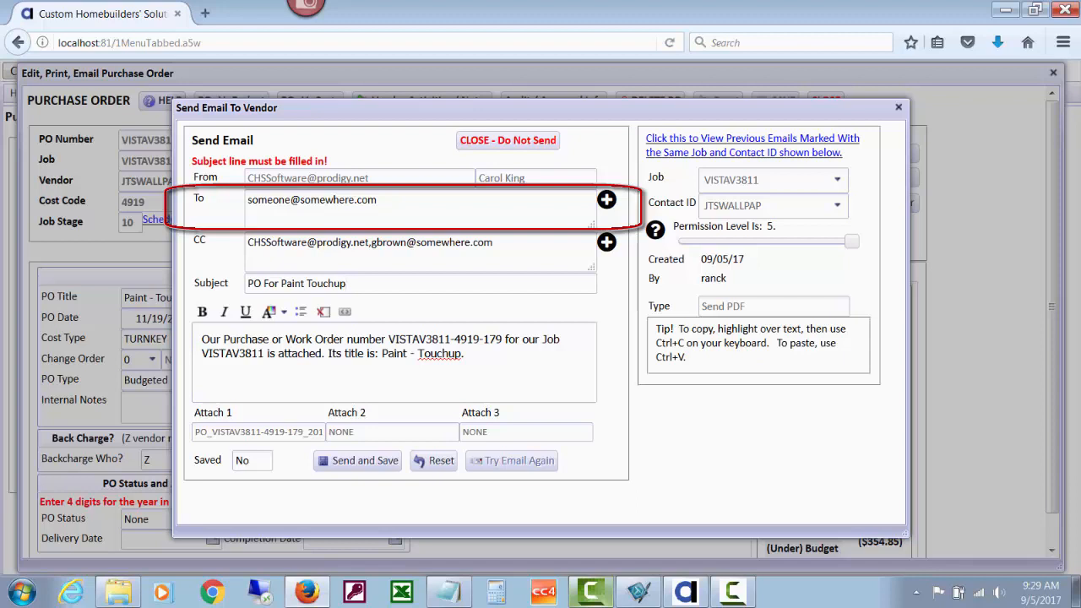
Step: Check the vendor addresses available as recipients and add the third listed CHS user's email address as a CC recipient
{"action": "left_click", "coordinate": [606, 201]}
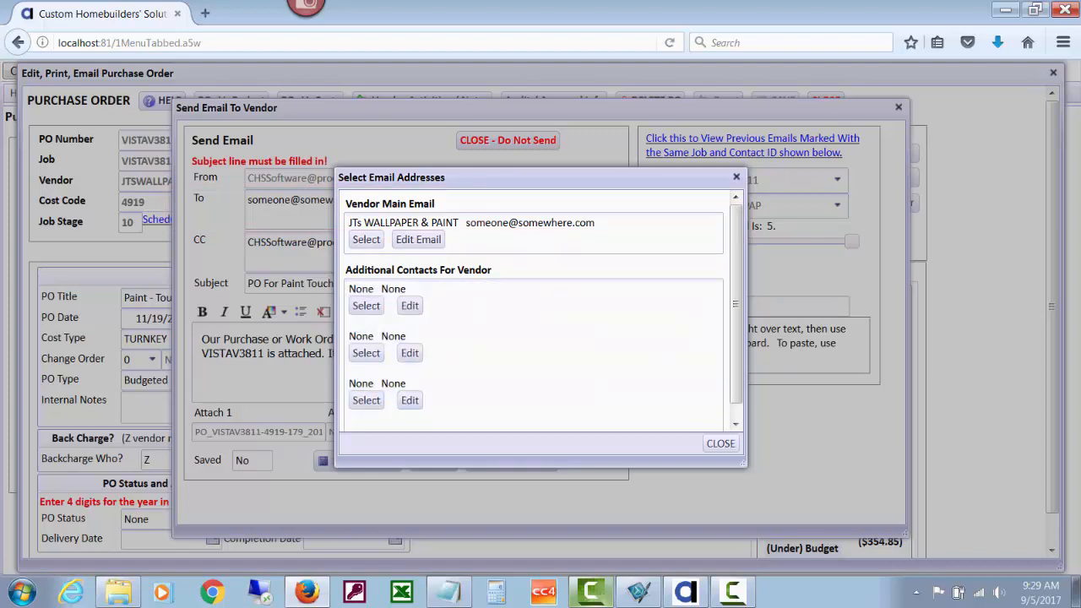
{"action": "left_click", "coordinate": [720, 443]}
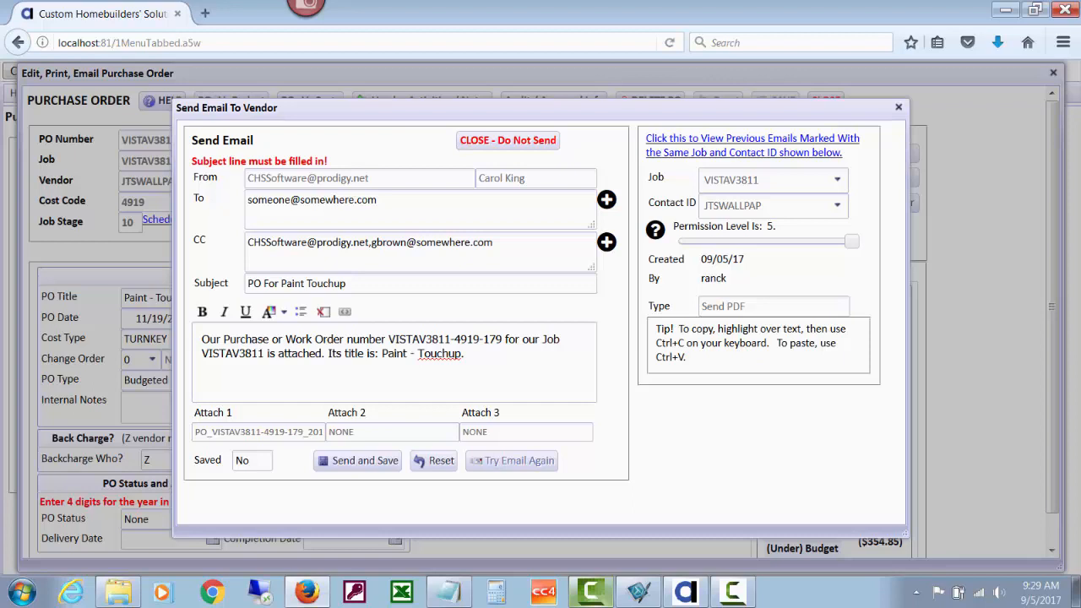
{"action": "left_click", "coordinate": [607, 242]}
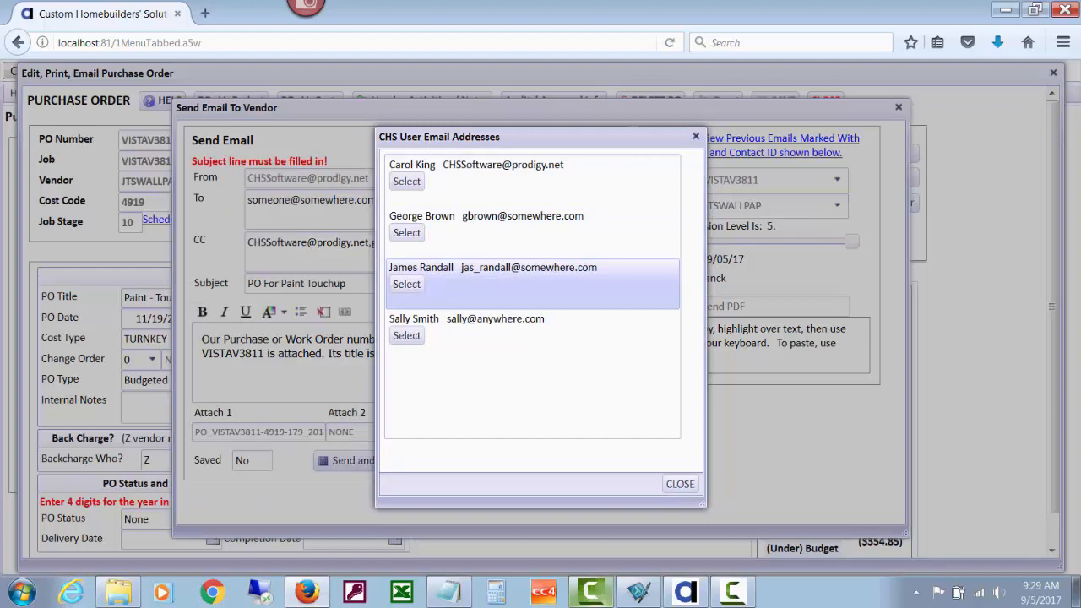
{"action": "left_click", "coordinate": [406, 284]}
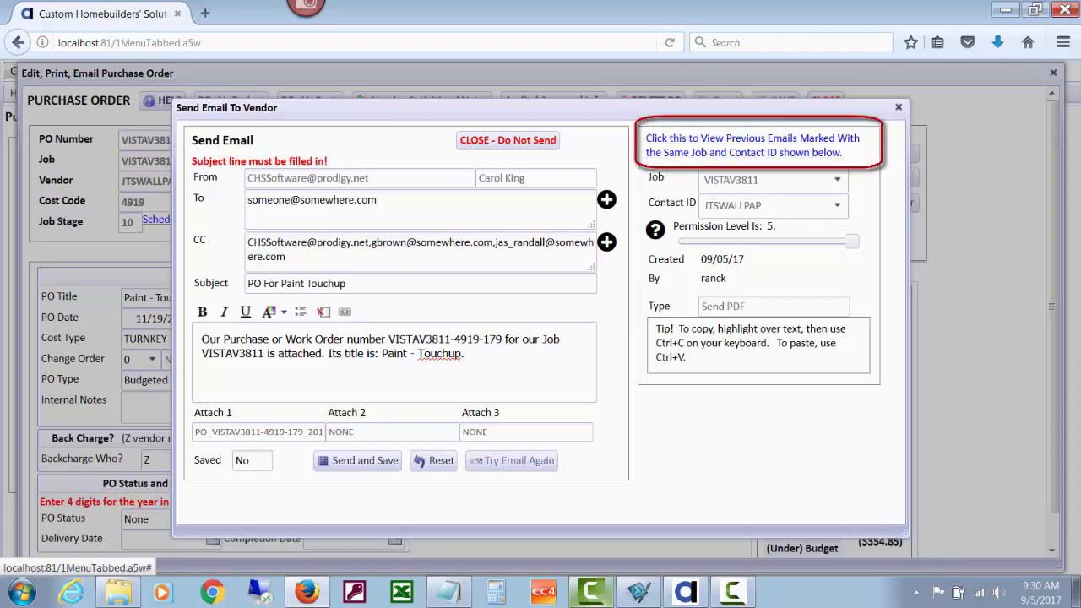
Step: Check previous emails with the same job and contact ID, and reset the vendor email and close it without sending
{"action": "left_click", "coordinate": [751, 146]}
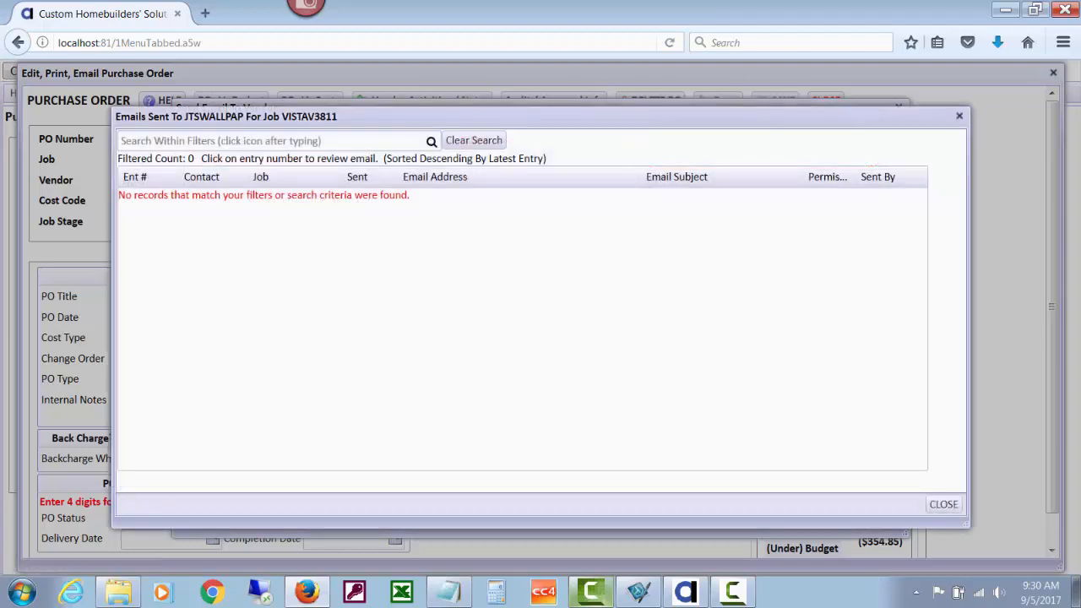
{"action": "left_click", "coordinate": [943, 504]}
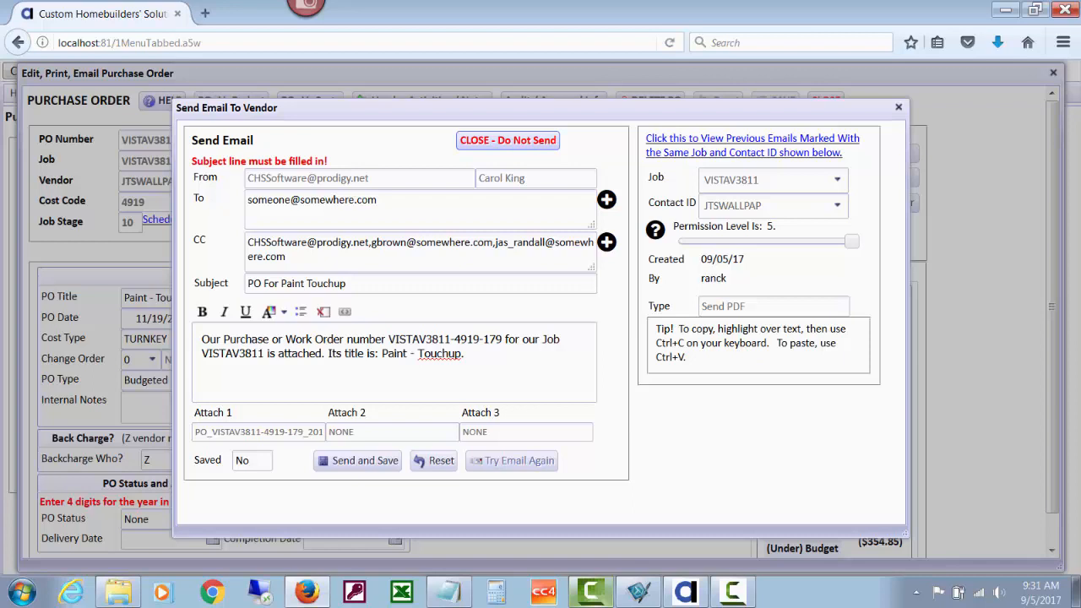
{"action": "left_click", "coordinate": [508, 140]}
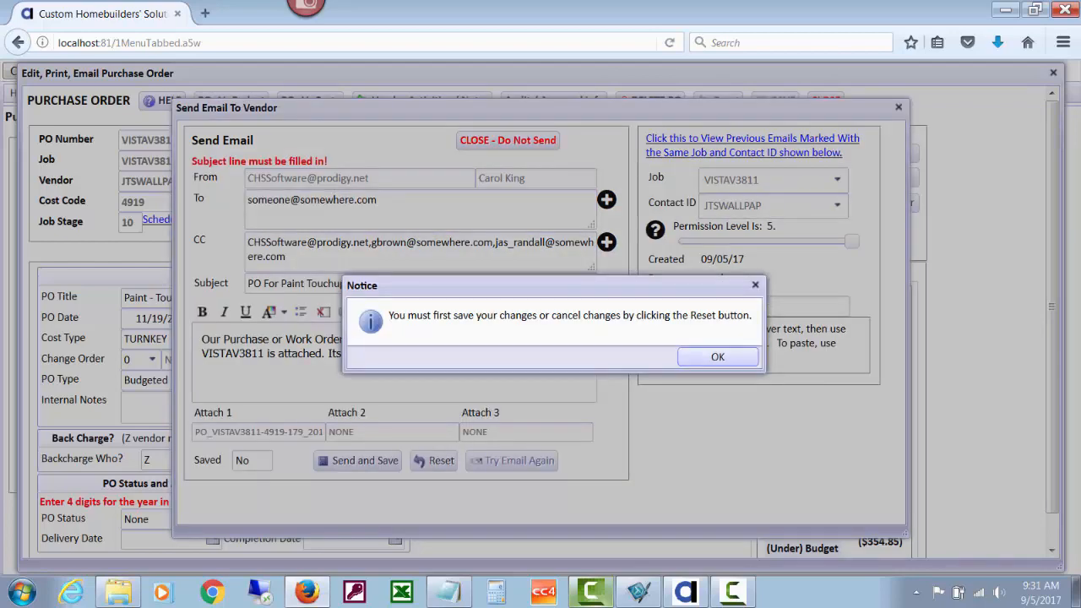
{"action": "left_click", "coordinate": [717, 356]}
{"action": "left_click", "coordinate": [433, 460]}
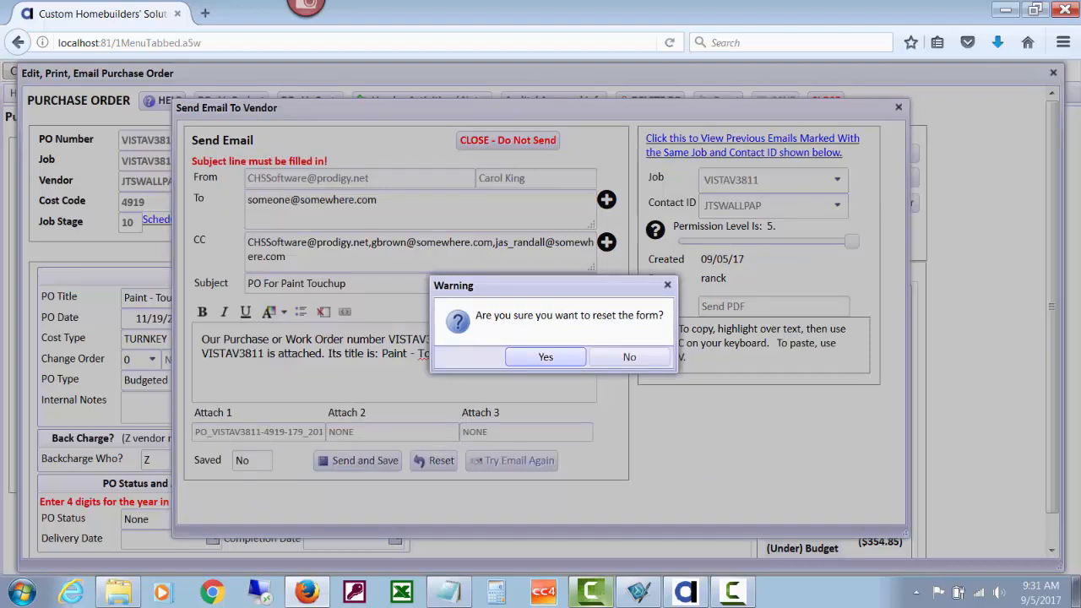
{"action": "key", "text": "Return"}
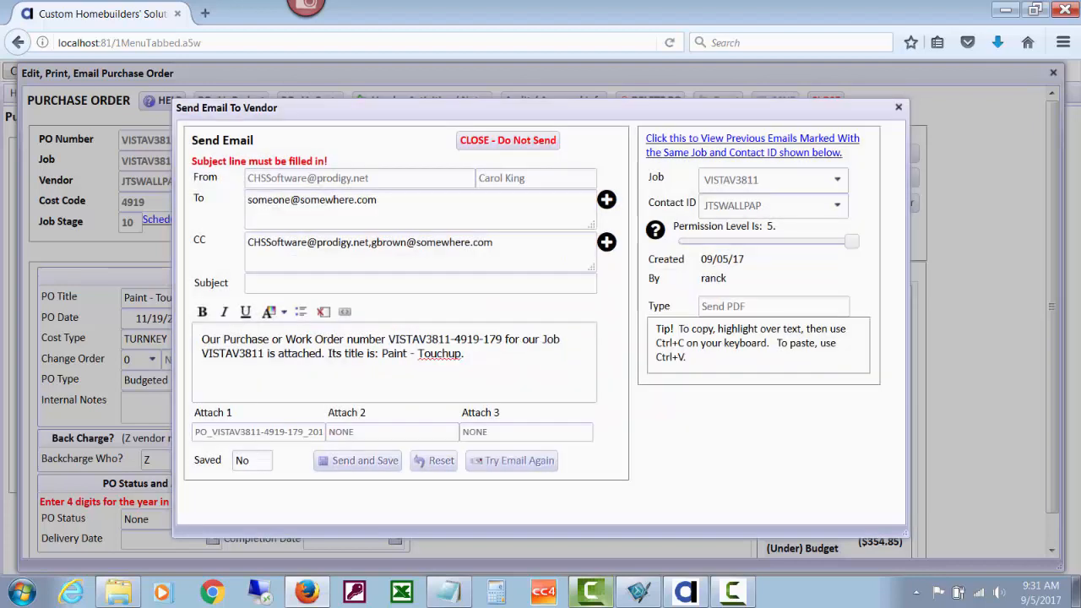
{"action": "left_click", "coordinate": [508, 140]}
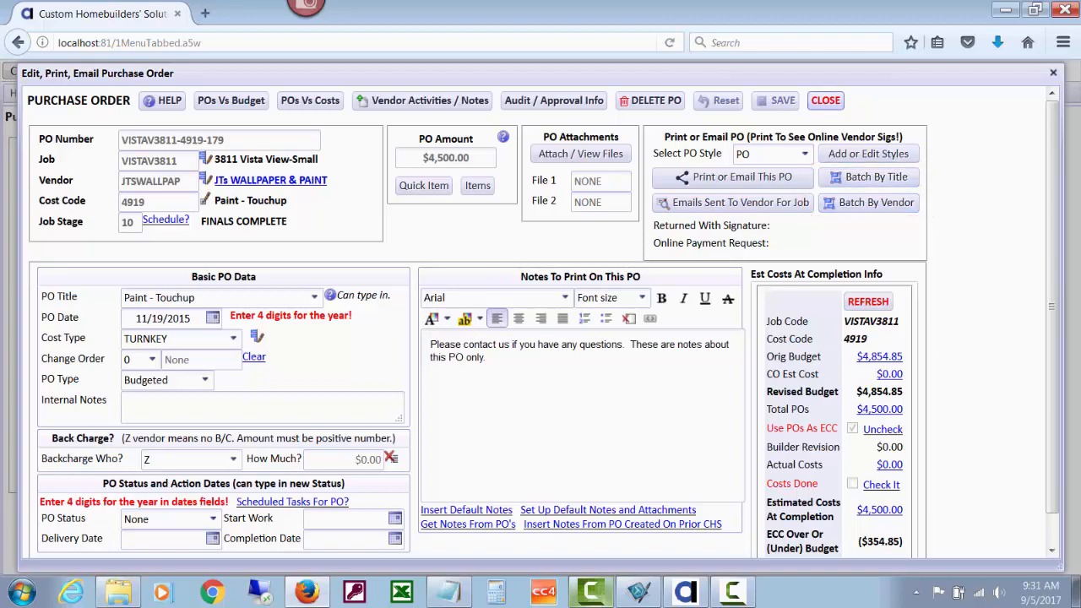
Step: Switch to the Paint - Interior & Exterior purchase order with cost code 4910 and open its items batched by PO title
{"action": "left_click", "coordinate": [826, 101]}
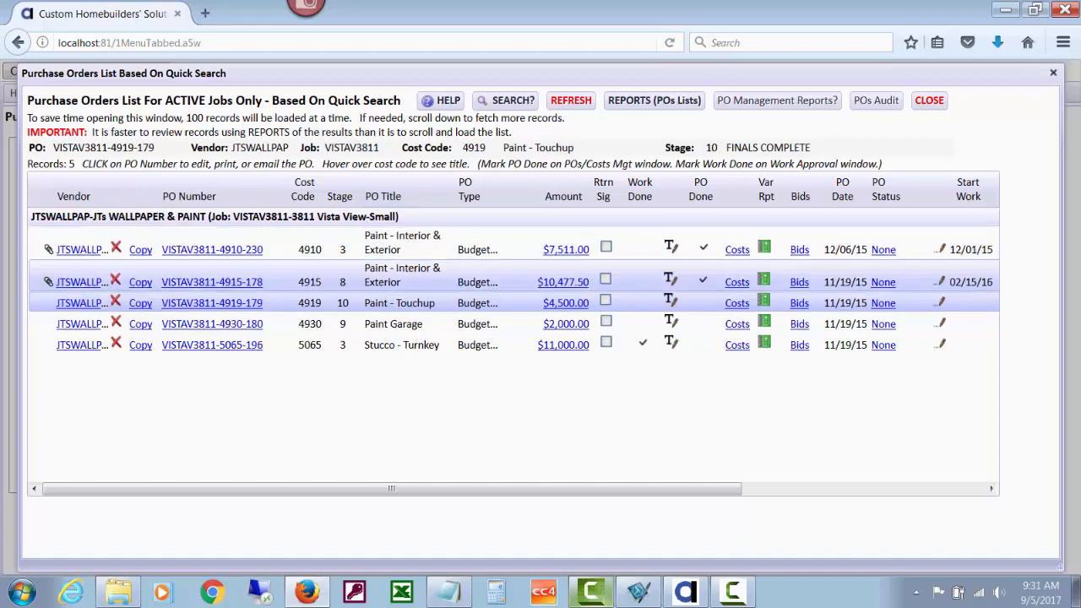
{"action": "left_click", "coordinate": [212, 250]}
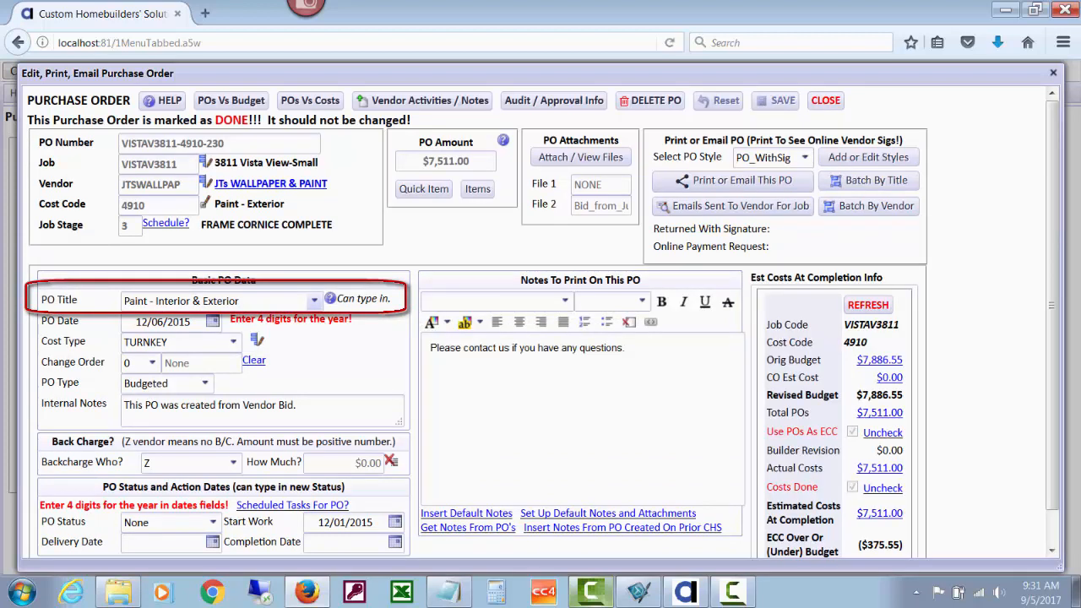
{"action": "left_click", "coordinate": [314, 300]}
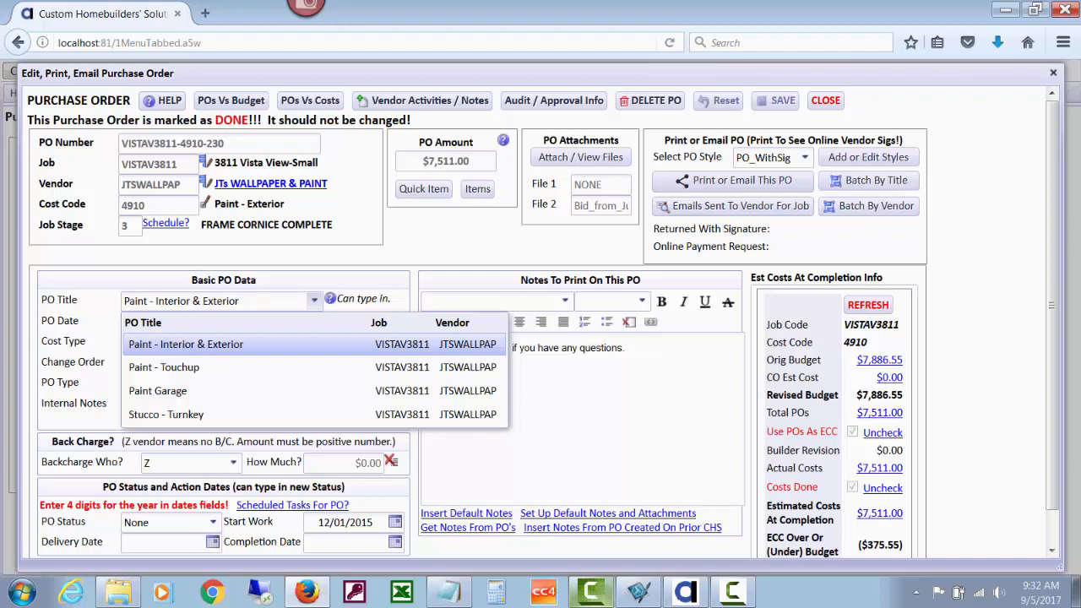
{"action": "key", "text": "Escape"}
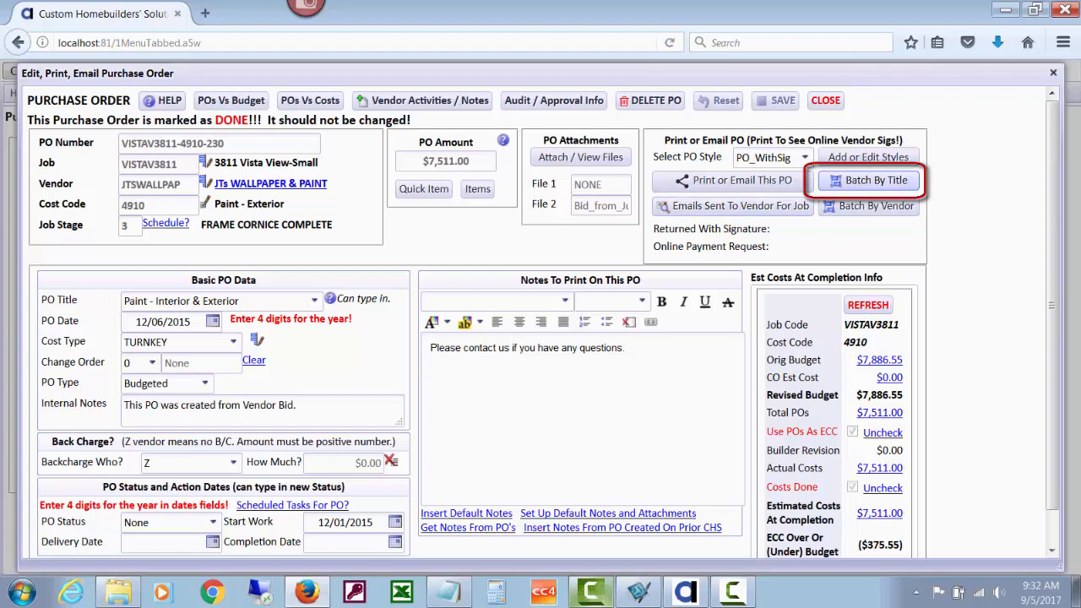
{"action": "left_click", "coordinate": [869, 181]}
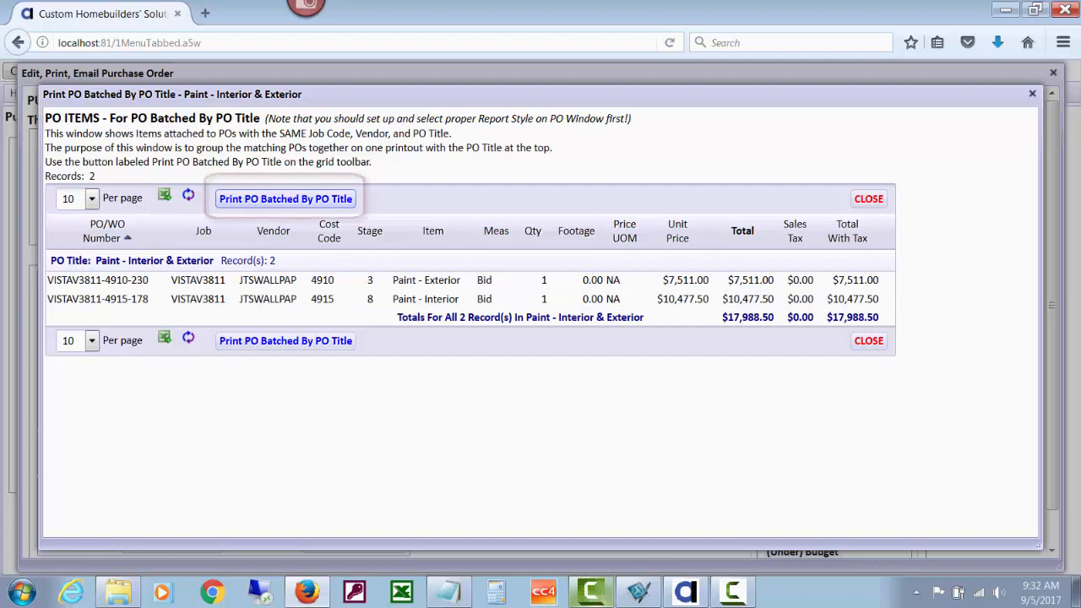
Step: Produce the printout batched by PO title for Paint - Interior & Exterior and review its PO items and total authorized amount
{"action": "left_click", "coordinate": [285, 198]}
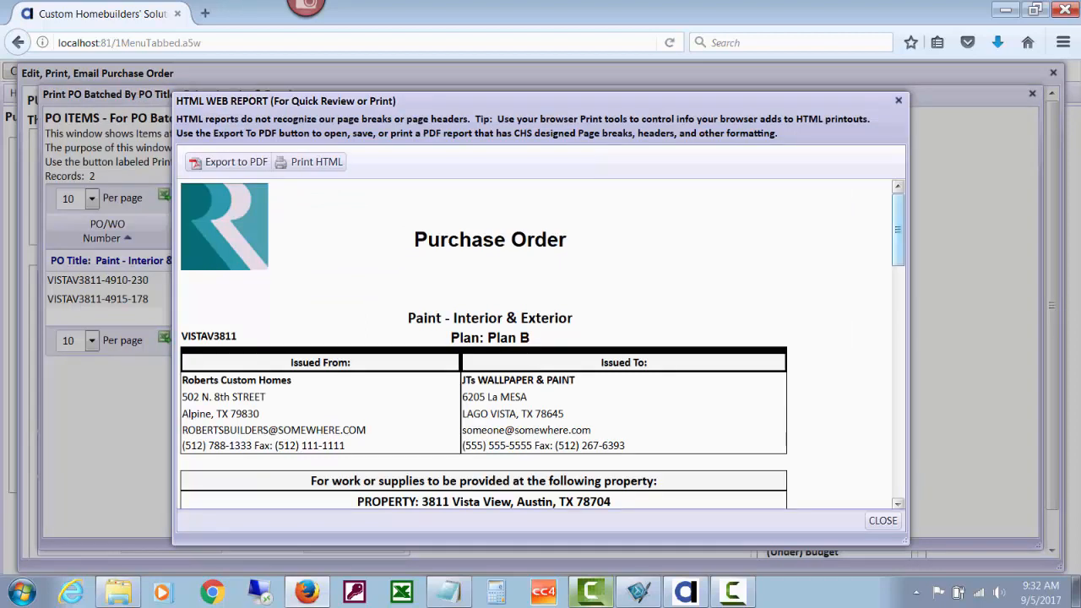
{"action": "scroll", "coordinate": [543, 343], "scroll_direction": "down", "scroll_amount": 1}
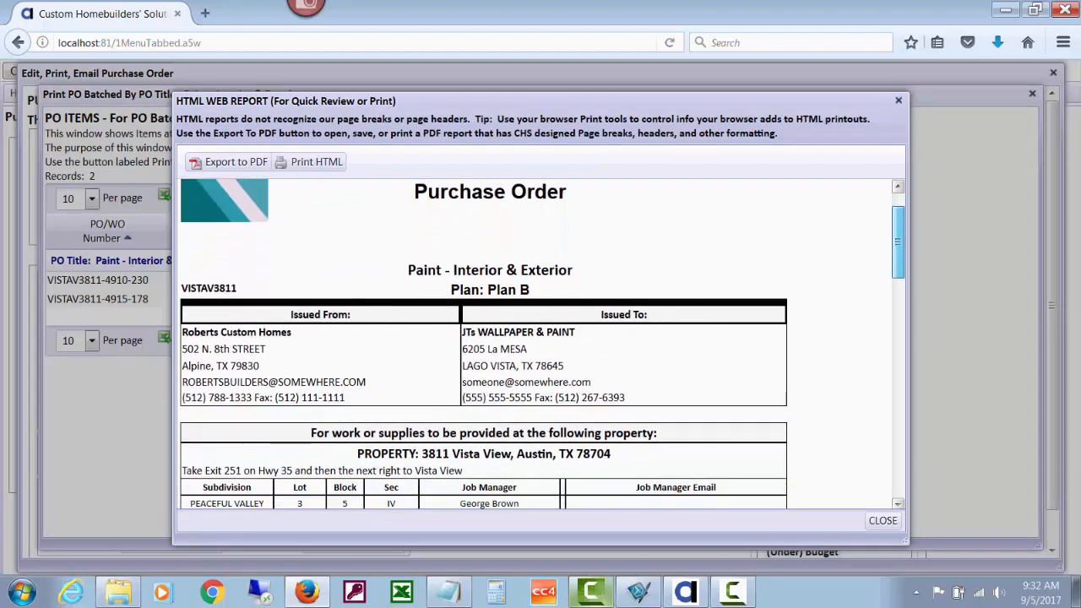
{"action": "scroll", "coordinate": [542, 343], "scroll_direction": "down", "scroll_amount": 2}
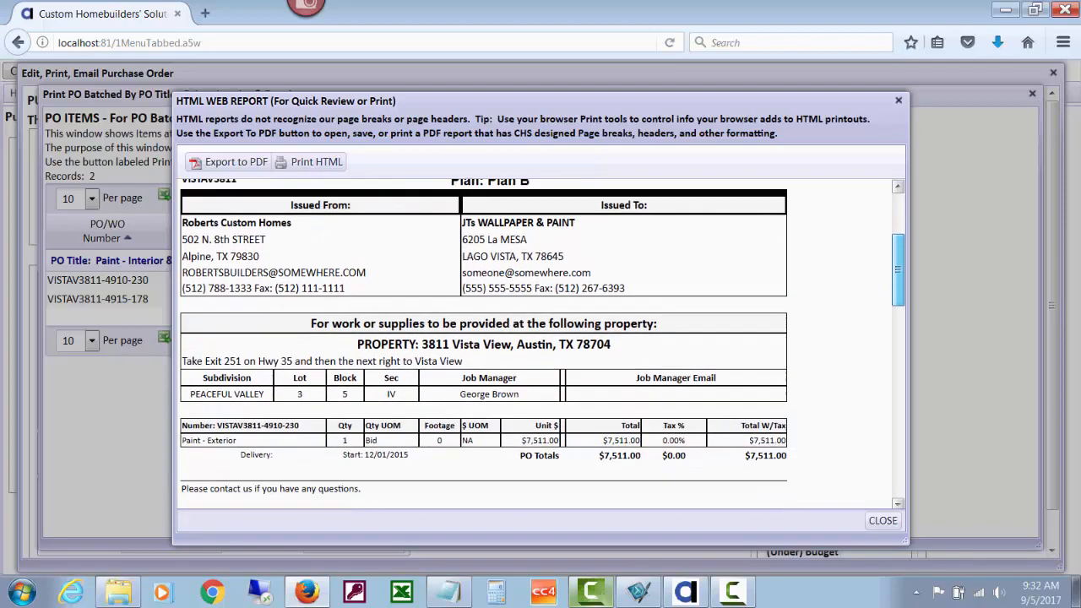
{"action": "scroll", "coordinate": [543, 343], "scroll_direction": "down", "scroll_amount": 2}
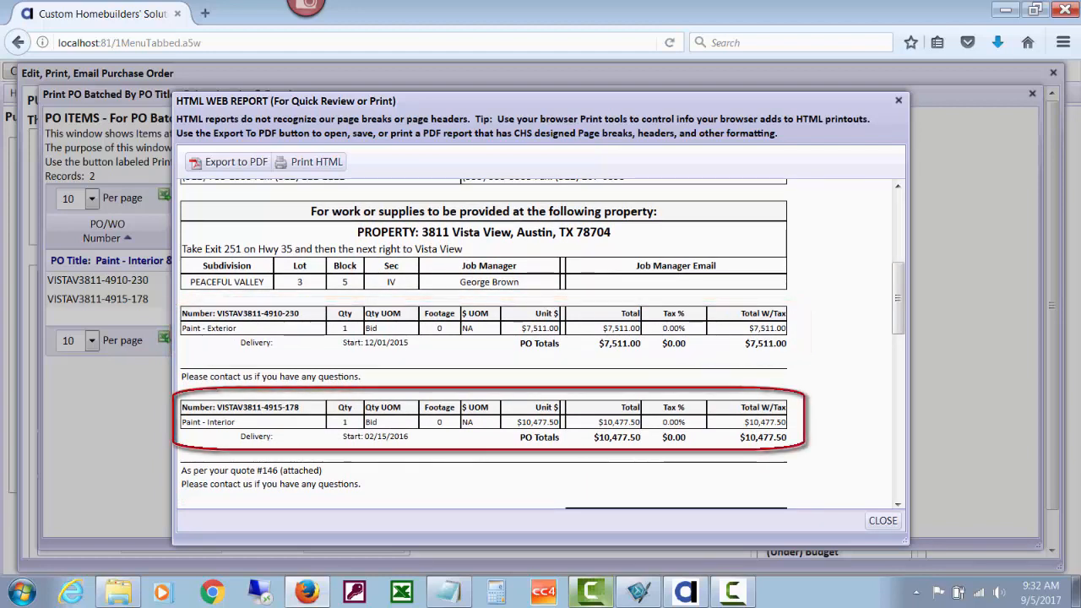
{"action": "scroll", "coordinate": [483, 337], "scroll_direction": "down", "scroll_amount": 2}
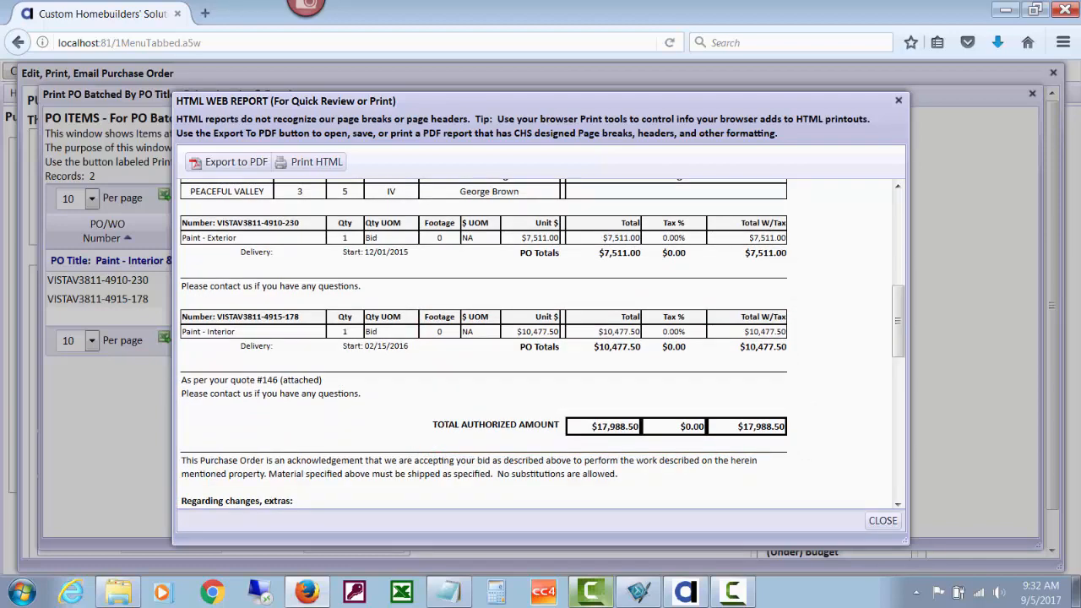
Step: Examine the combined printout's item lines, terms and shared title heading, and close the report and the title batch window
{"action": "scroll", "coordinate": [542, 344], "scroll_direction": "up", "scroll_amount": 1}
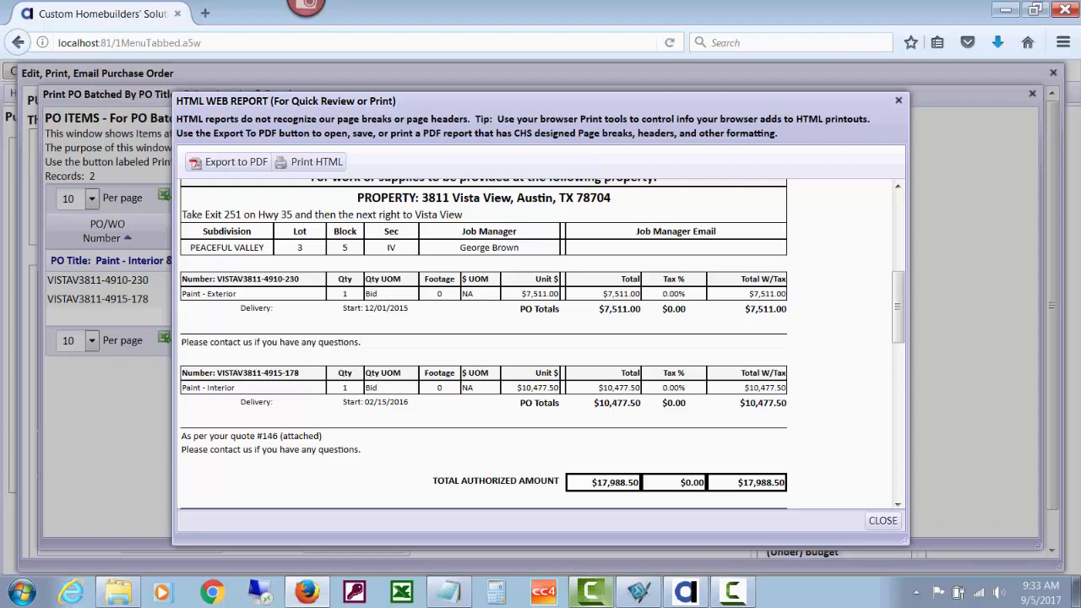
{"action": "scroll", "coordinate": [898, 295], "scroll_direction": "up", "scroll_amount": 2}
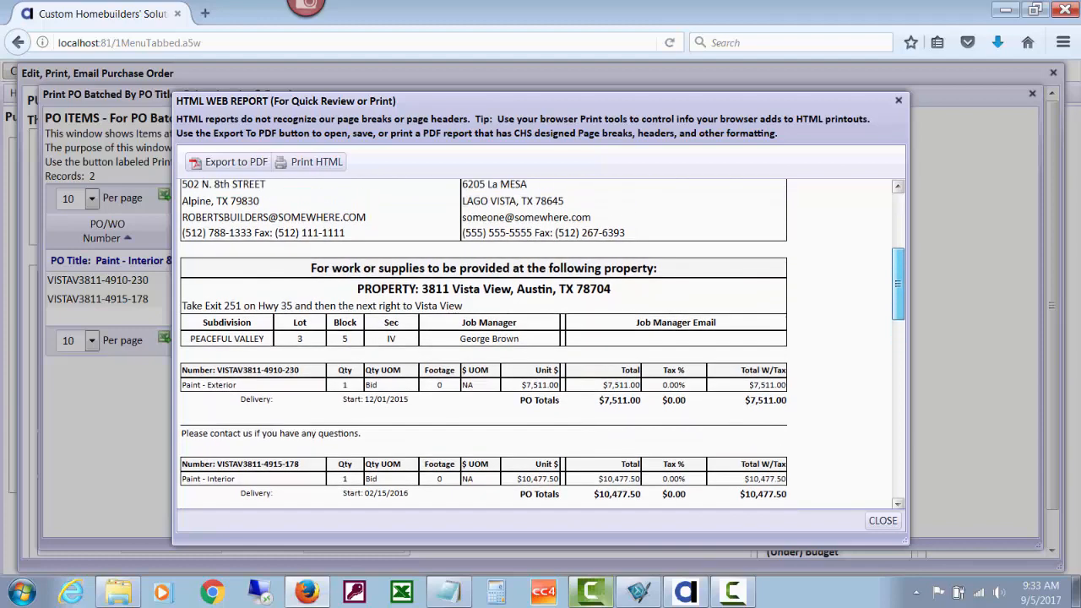
{"action": "scroll", "coordinate": [540, 345], "scroll_direction": "down", "scroll_amount": 2}
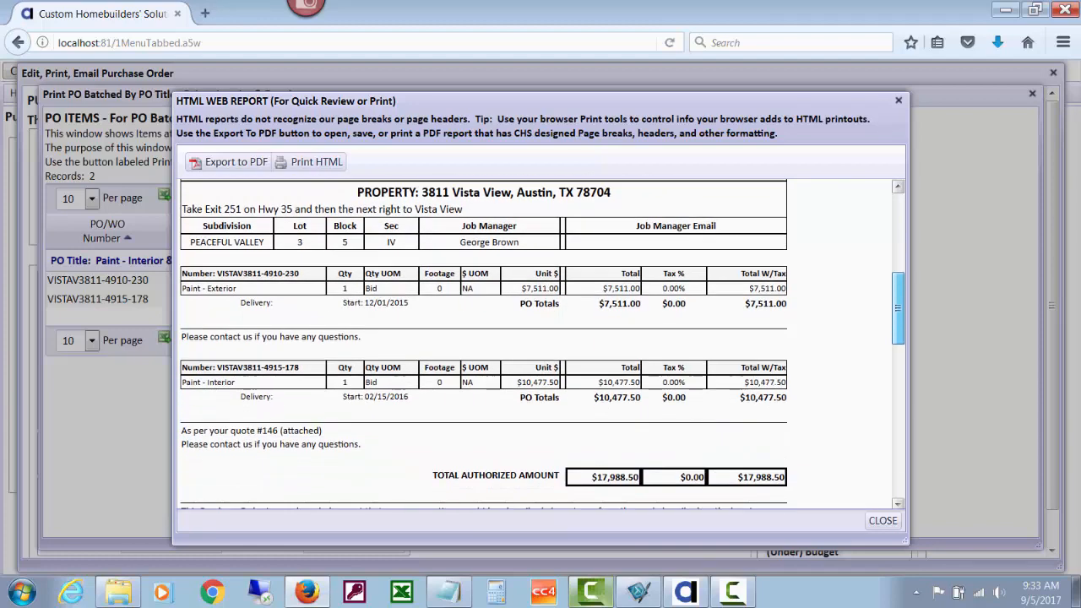
{"action": "scroll", "coordinate": [541, 344], "scroll_direction": "down", "scroll_amount": 4}
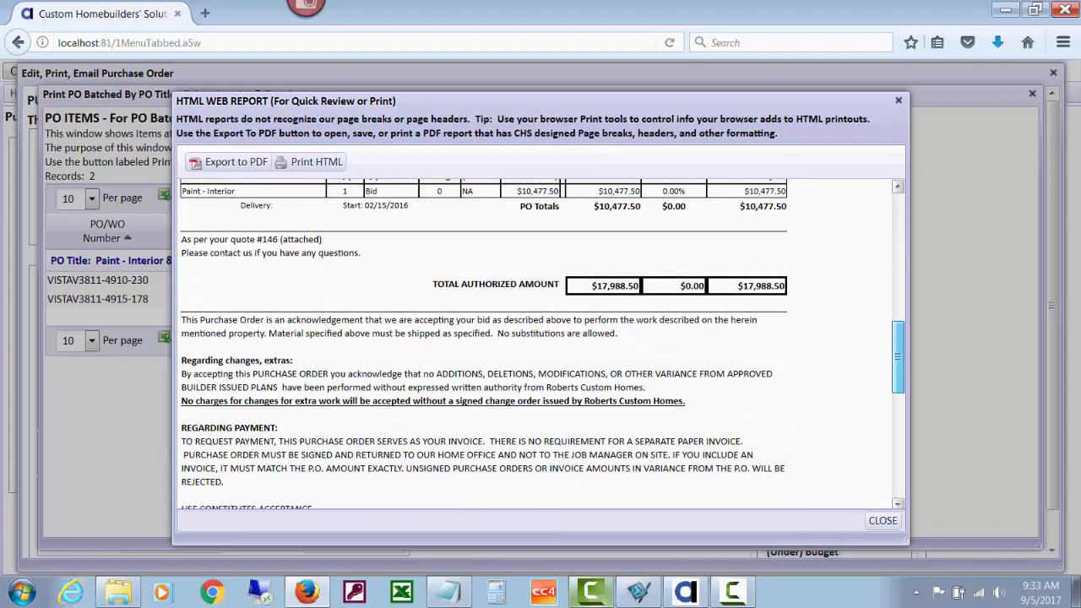
{"action": "scroll", "coordinate": [541, 345], "scroll_direction": "up", "scroll_amount": 4}
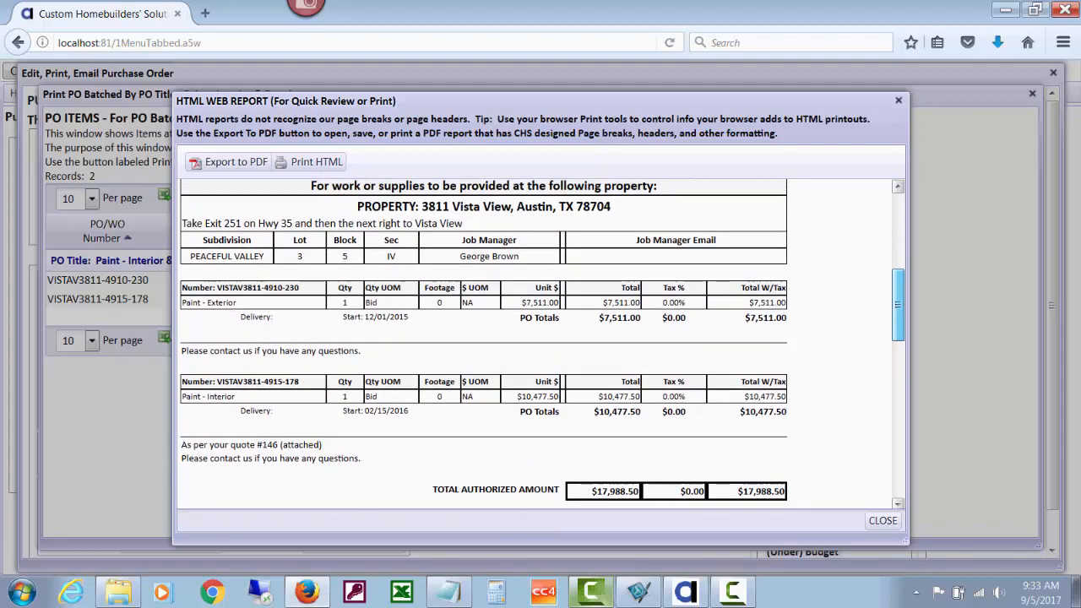
{"action": "scroll", "coordinate": [483, 345], "scroll_direction": "up", "scroll_amount": 4}
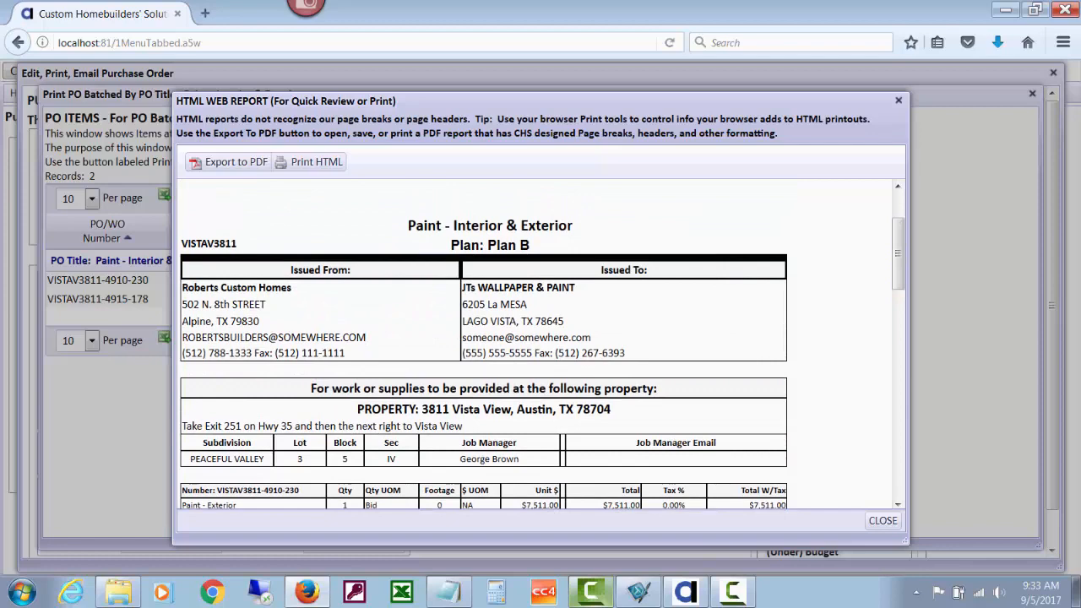
{"action": "scroll", "coordinate": [541, 345], "scroll_direction": "up", "scroll_amount": 2}
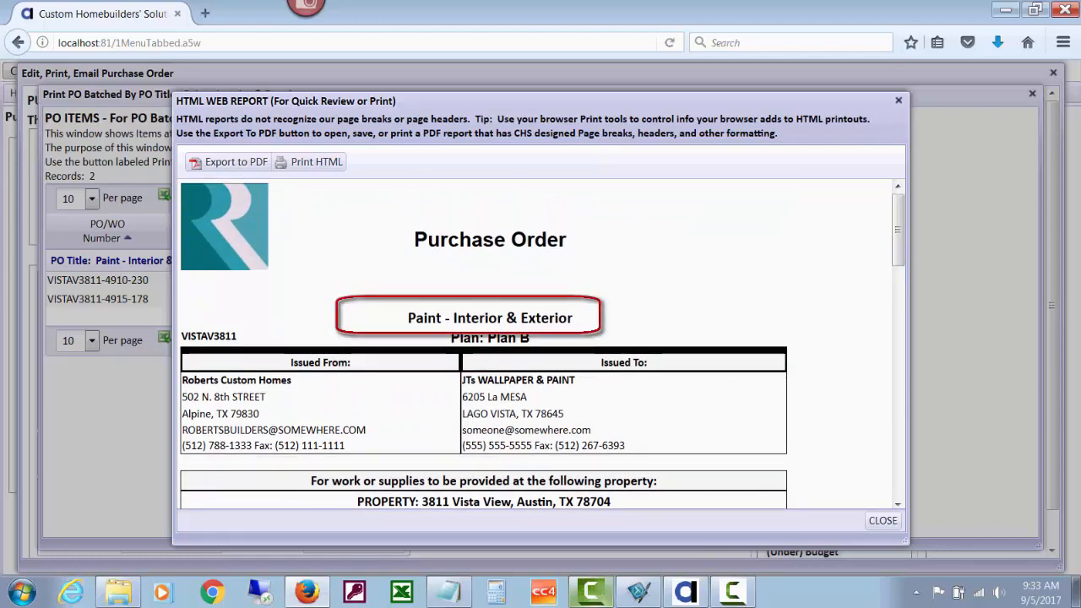
{"action": "left_click", "coordinate": [883, 521]}
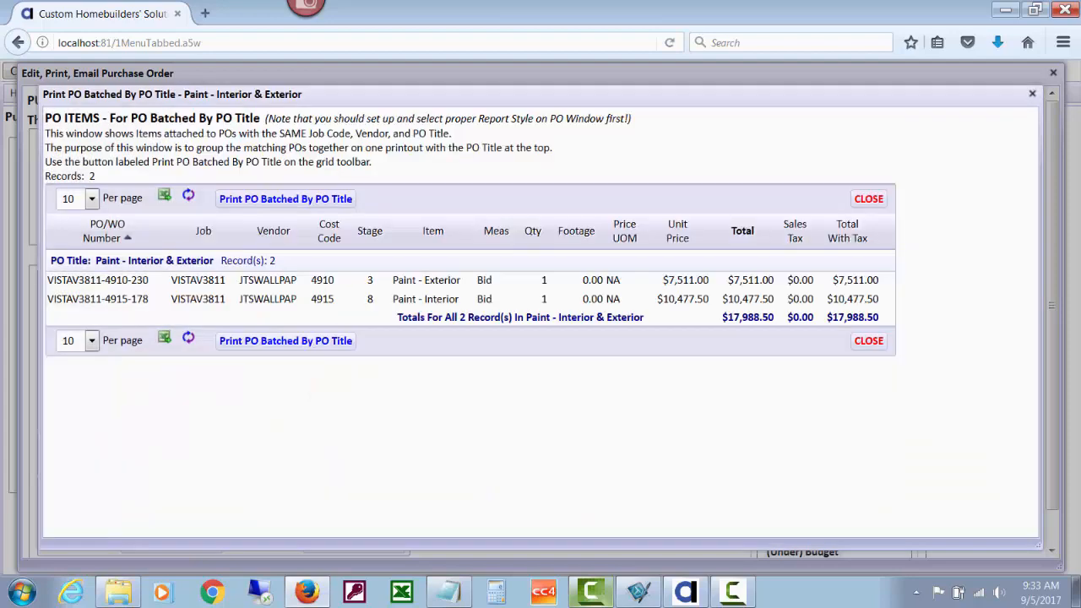
{"action": "left_click", "coordinate": [868, 340]}
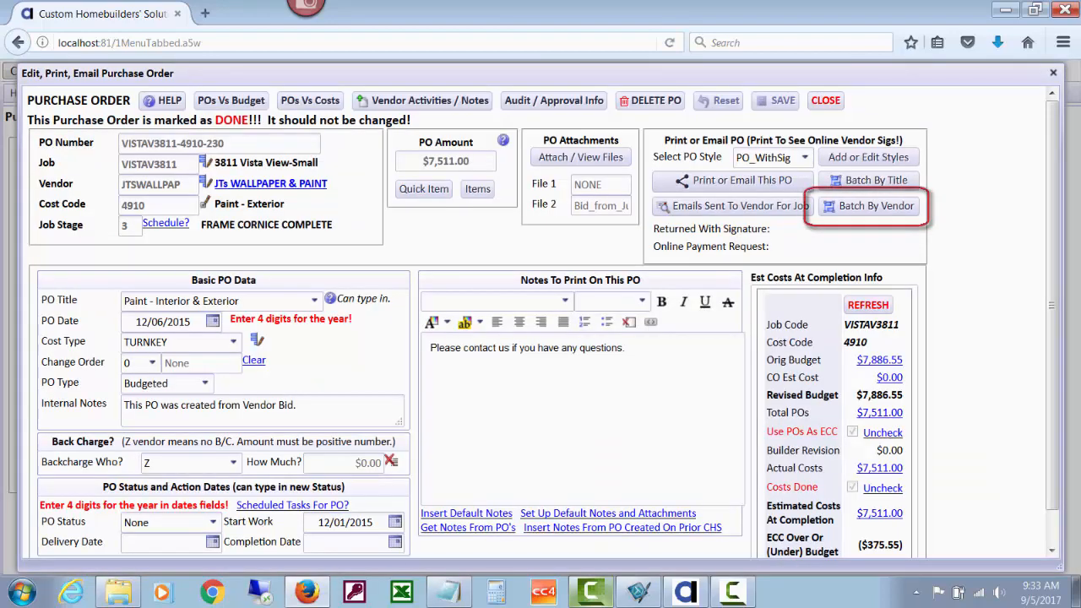
Step: Open the vendor's batch of POs for this job and limit it to the Paint - Touchup and Paint Garage purchase orders
{"action": "left_click", "coordinate": [870, 206]}
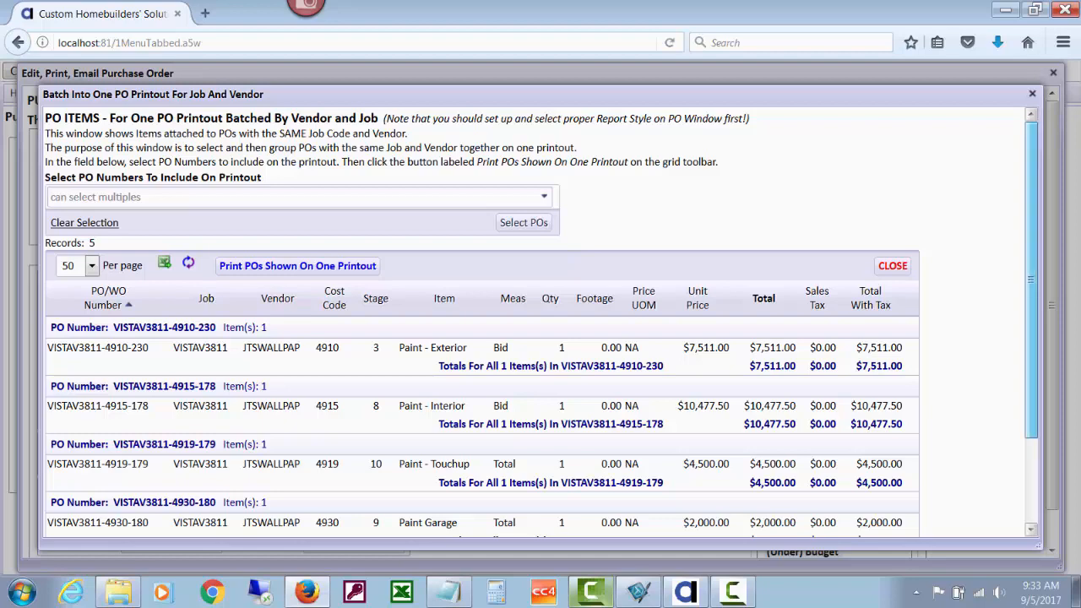
{"action": "left_click_drag", "start_coordinate": [1031, 280], "coordinate": [1032, 304]}
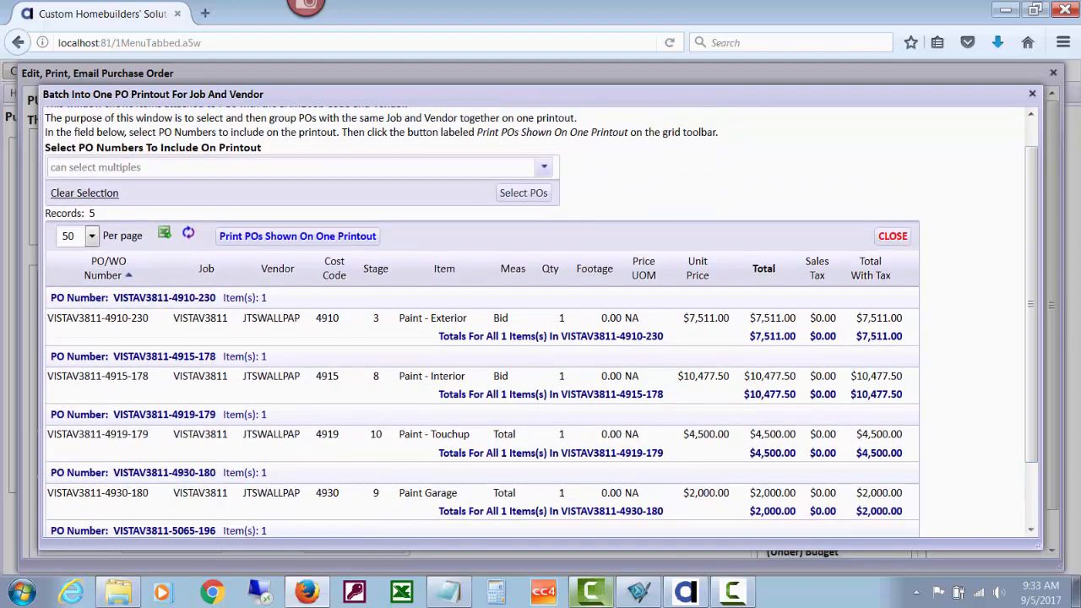
{"action": "left_click", "coordinate": [544, 167]}
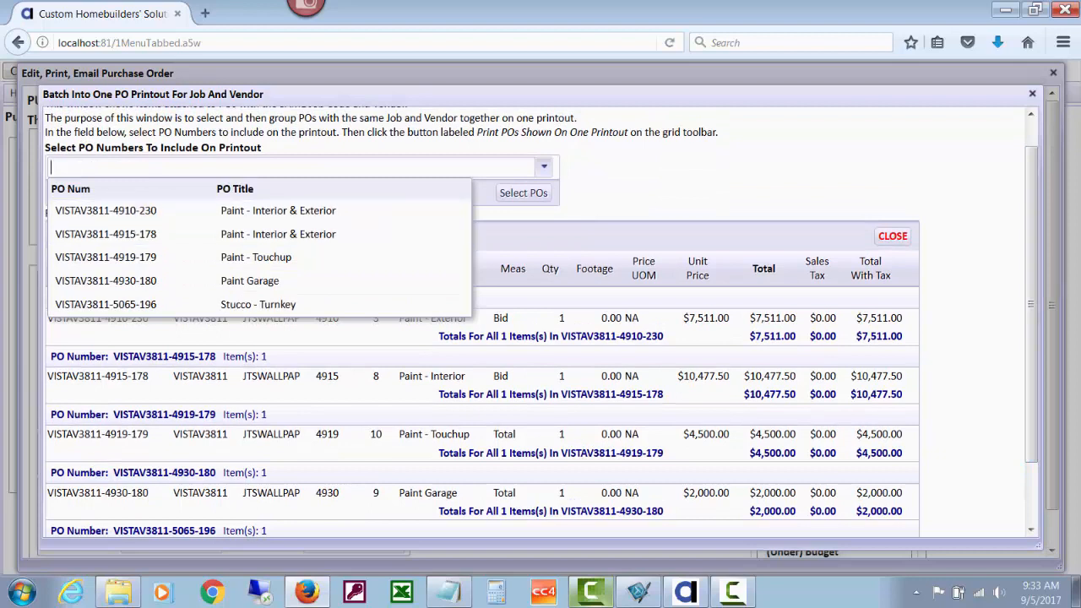
{"action": "left_click", "coordinate": [106, 257]}
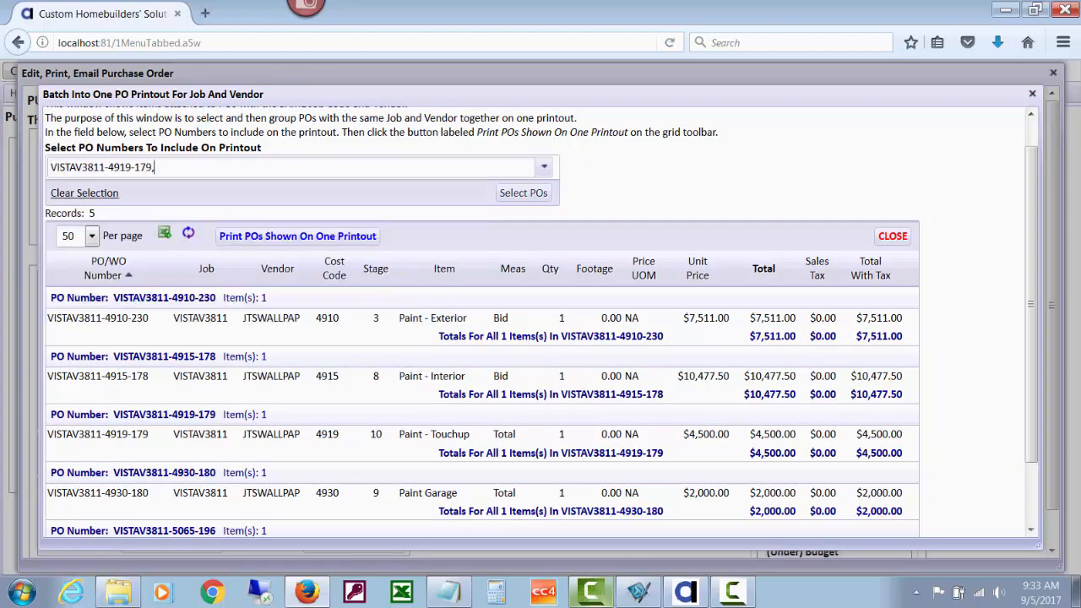
{"action": "left_click", "coordinate": [544, 166]}
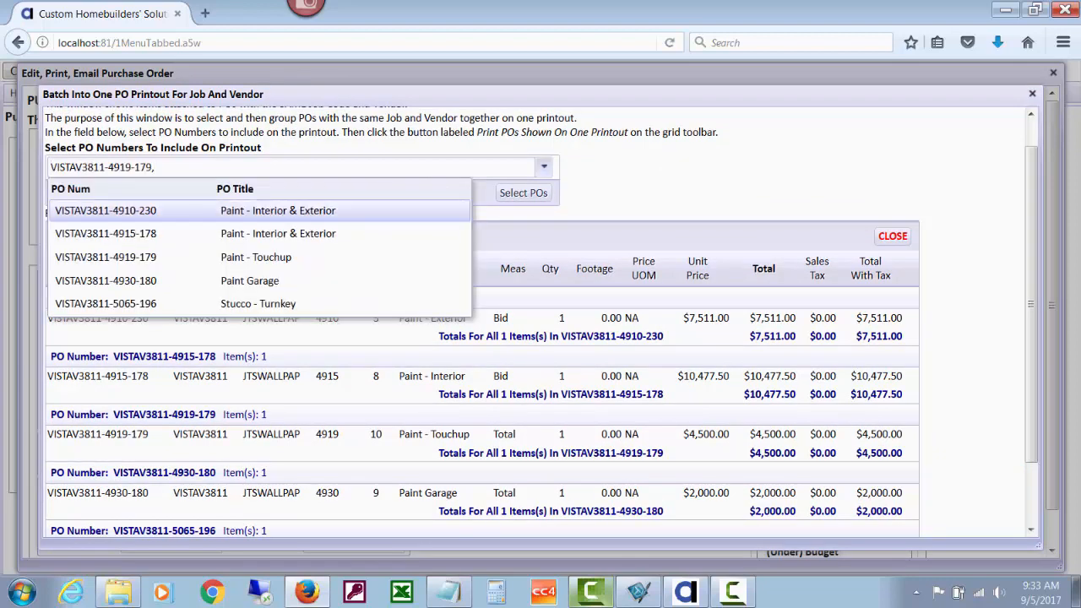
{"action": "left_click", "coordinate": [105, 281]}
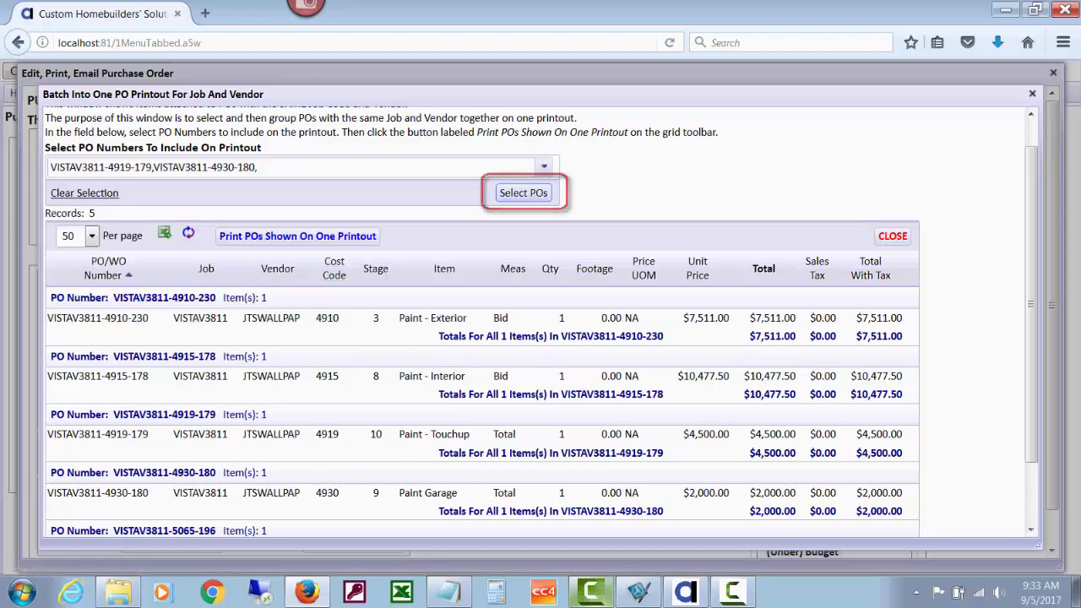
{"action": "left_click", "coordinate": [523, 194]}
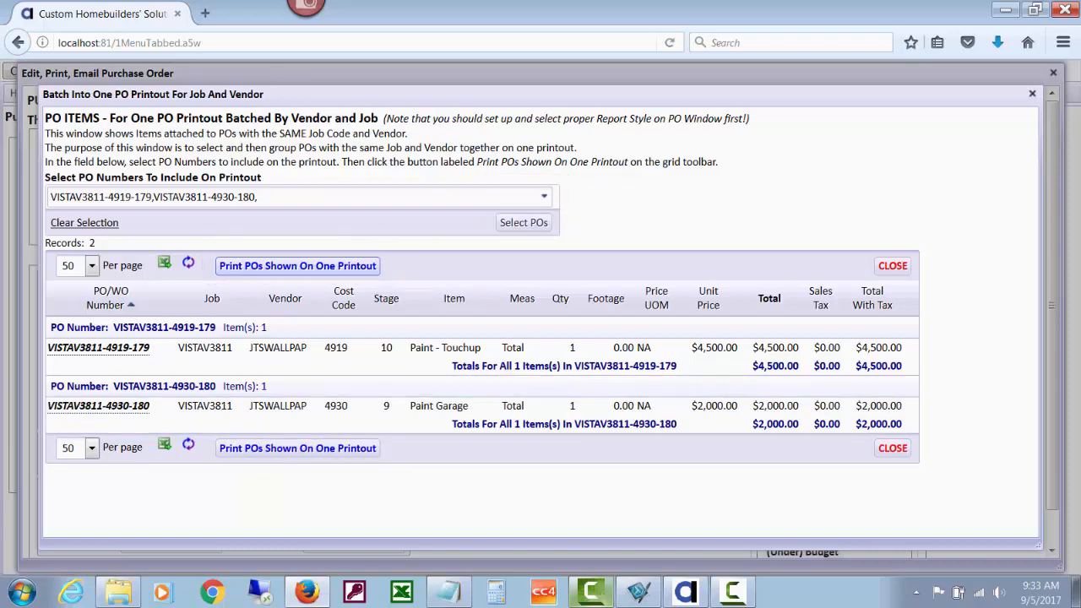
Step: Produce one printout of the two selected POs, review its items, total and terms, and close the report and the vendor batch window
{"action": "left_click", "coordinate": [297, 266]}
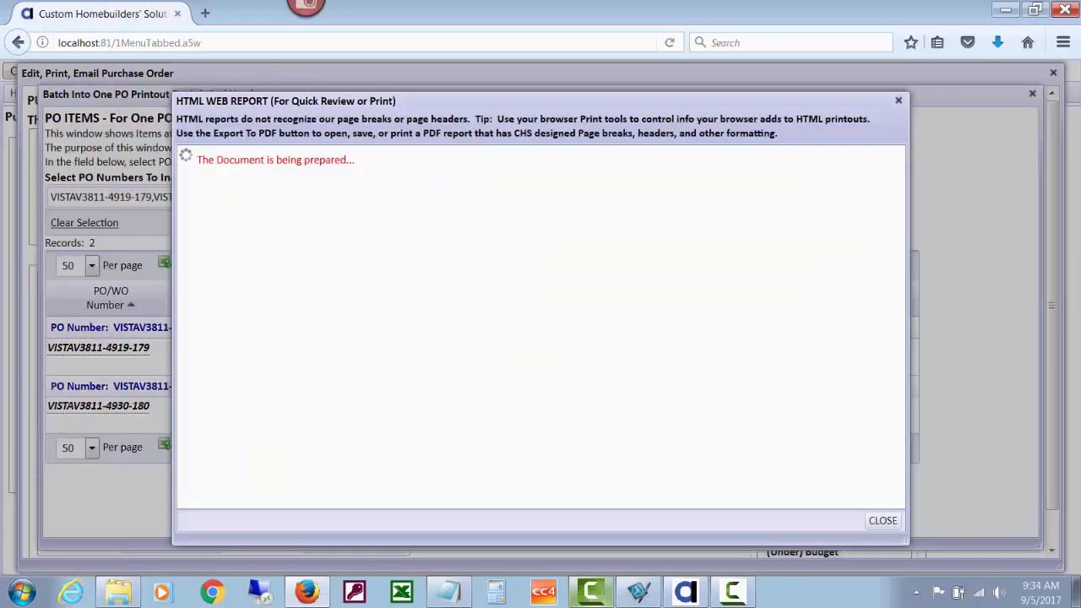
{"action": "scroll", "coordinate": [541, 338], "scroll_direction": "down", "scroll_amount": 3}
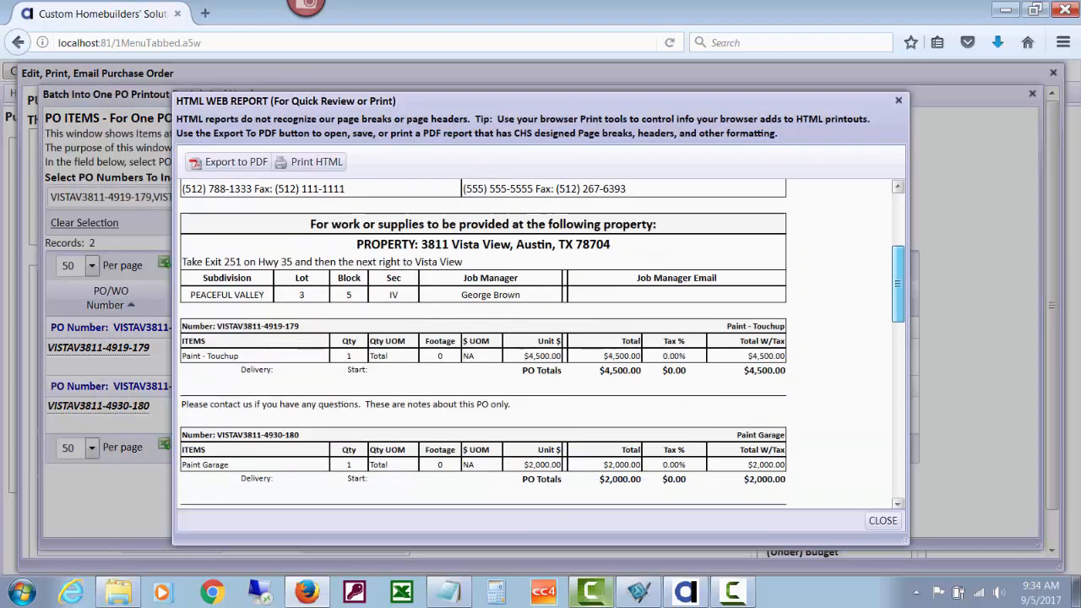
{"action": "scroll", "coordinate": [540, 338], "scroll_direction": "down", "scroll_amount": 2}
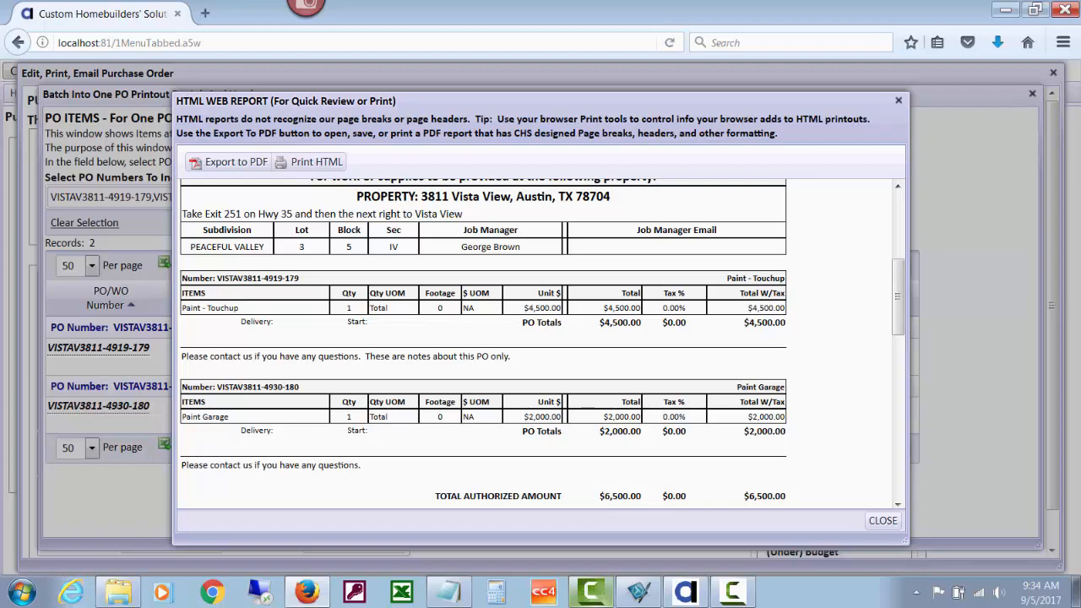
{"action": "scroll", "coordinate": [542, 344], "scroll_direction": "down", "scroll_amount": 5}
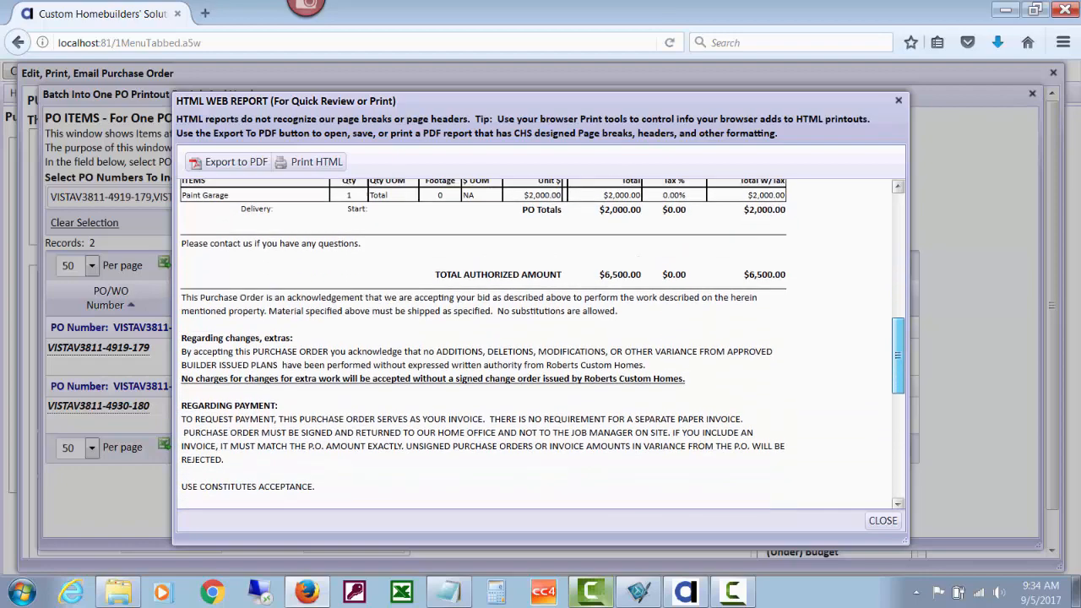
{"action": "scroll", "coordinate": [540, 338], "scroll_direction": "down", "scroll_amount": 2}
{"action": "scroll", "coordinate": [540, 338], "scroll_direction": "up", "scroll_amount": 4}
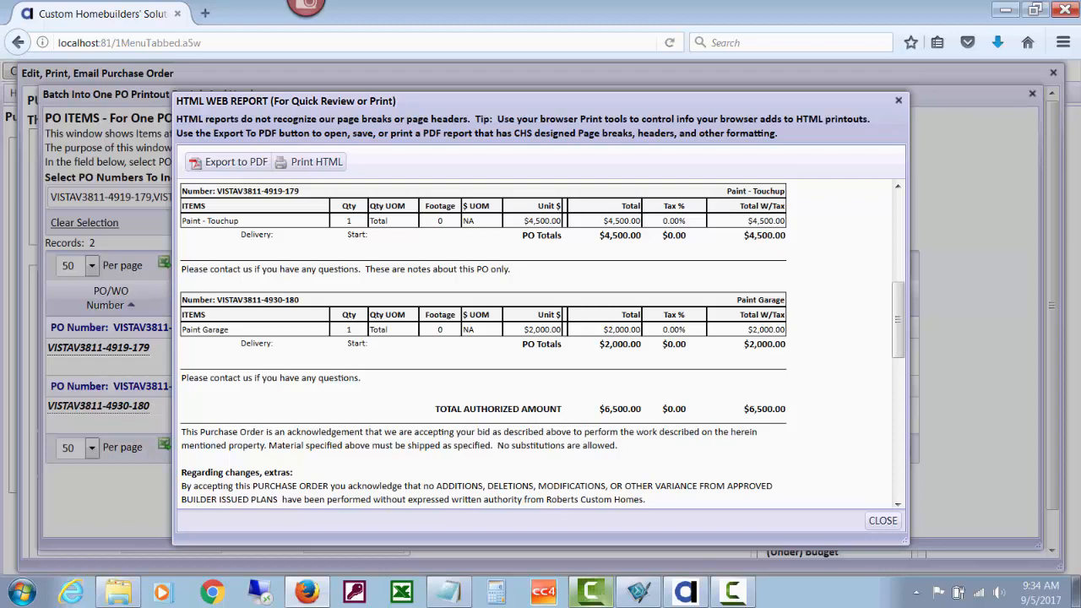
{"action": "scroll", "coordinate": [542, 341], "scroll_direction": "down", "scroll_amount": 3}
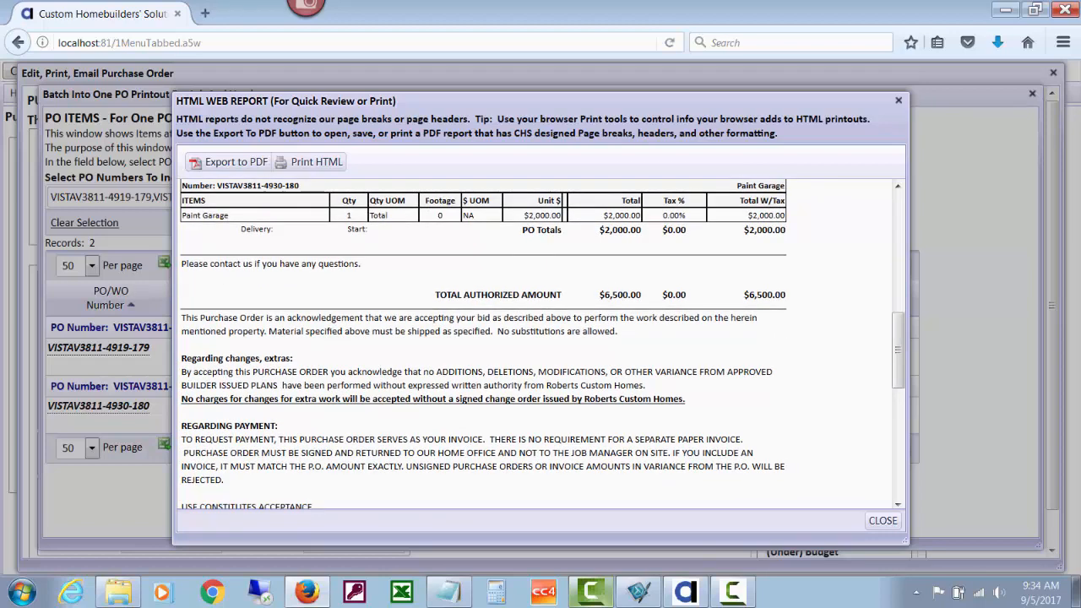
{"action": "left_click", "coordinate": [882, 520]}
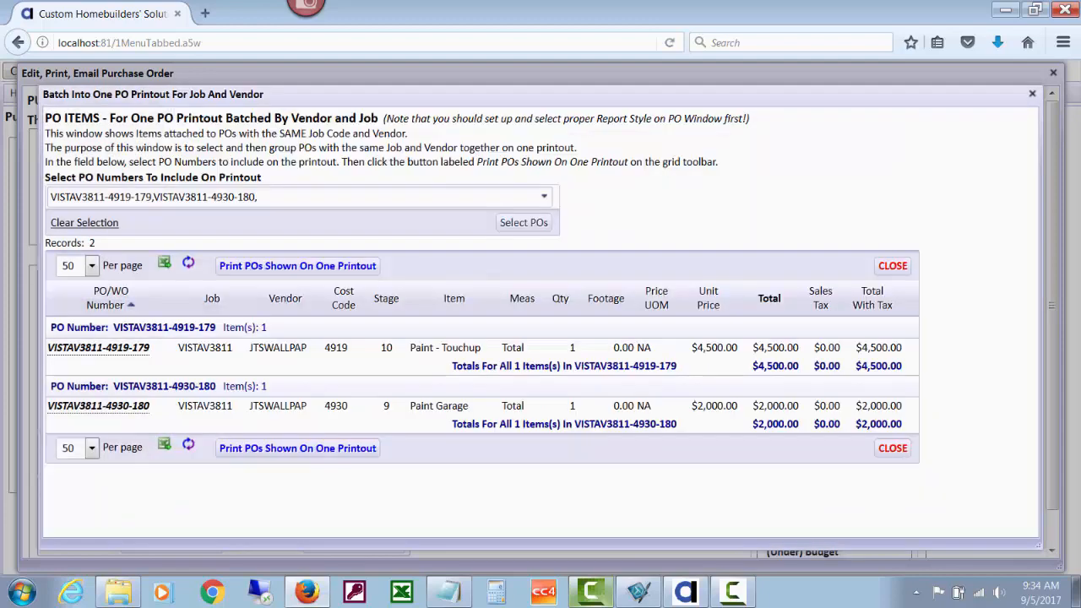
{"action": "left_click", "coordinate": [893, 447]}
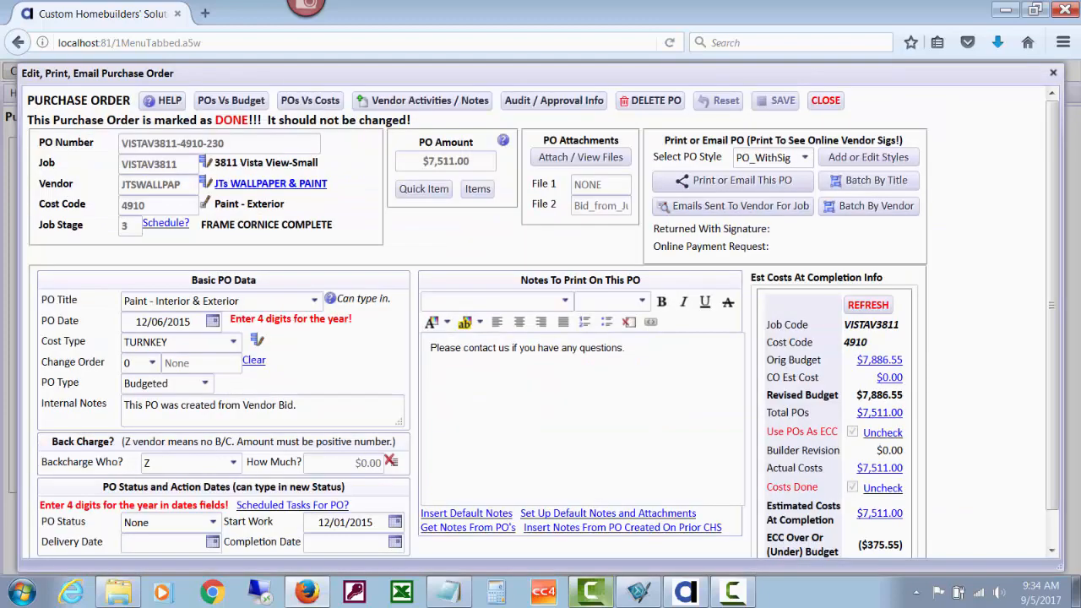